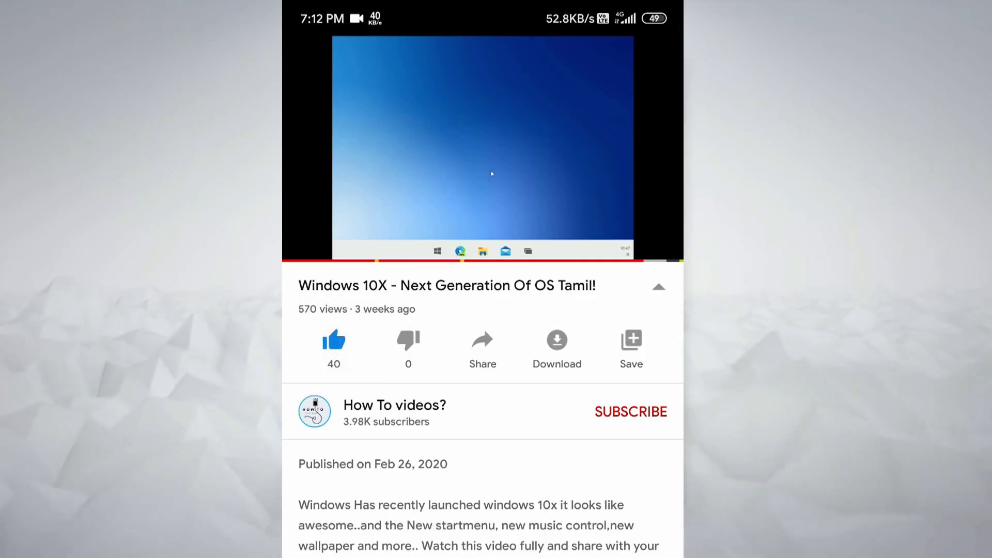
Subscribe to the How To videos? channel and set its notifications to All
click(660, 414)
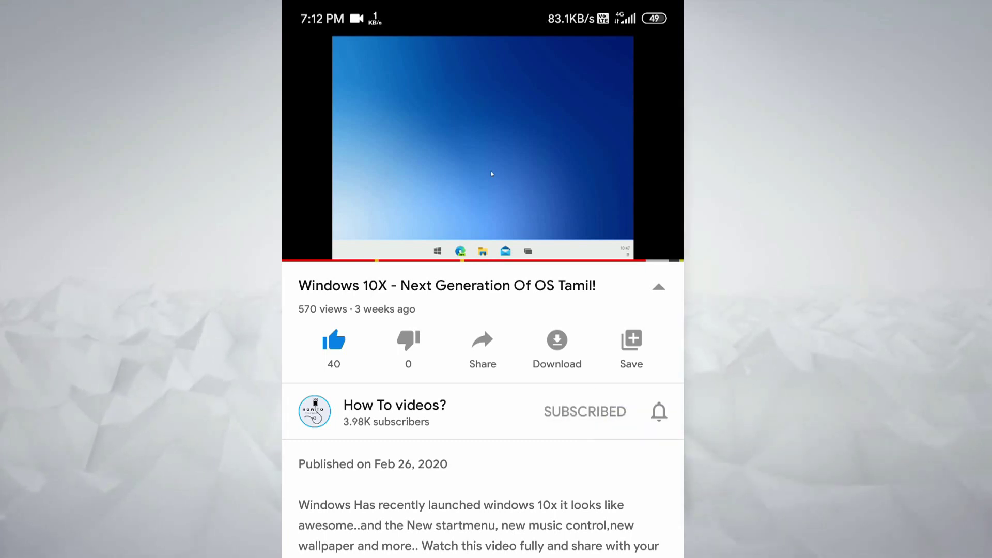
click(660, 412)
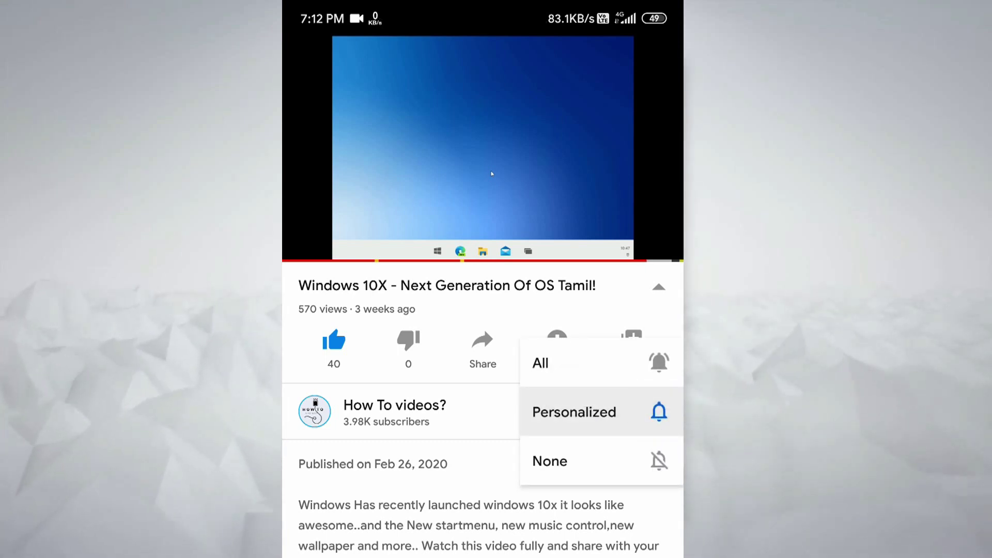
click(662, 363)
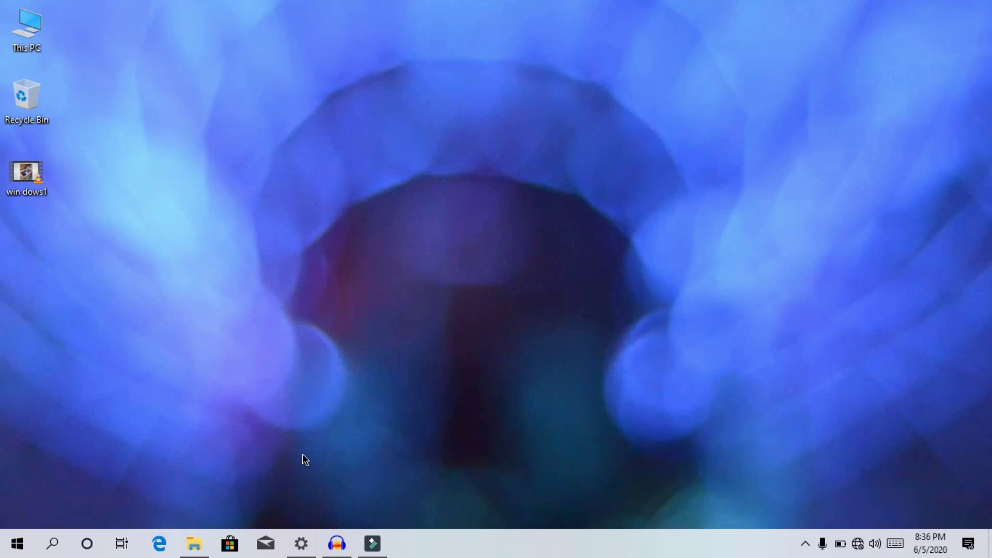
Open the Photos app from Windows search and go through its What's new introduction to the end
click(4, 547)
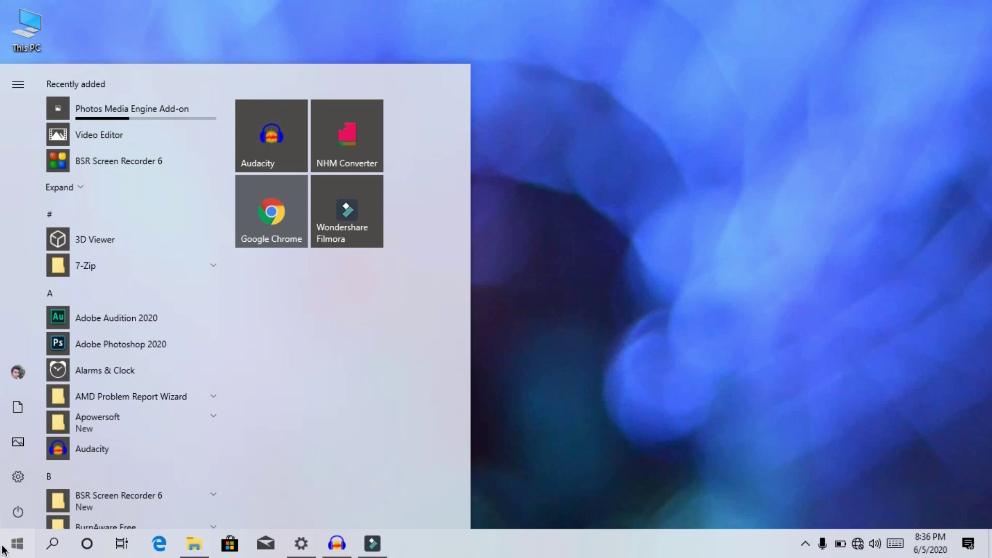
text(pho)
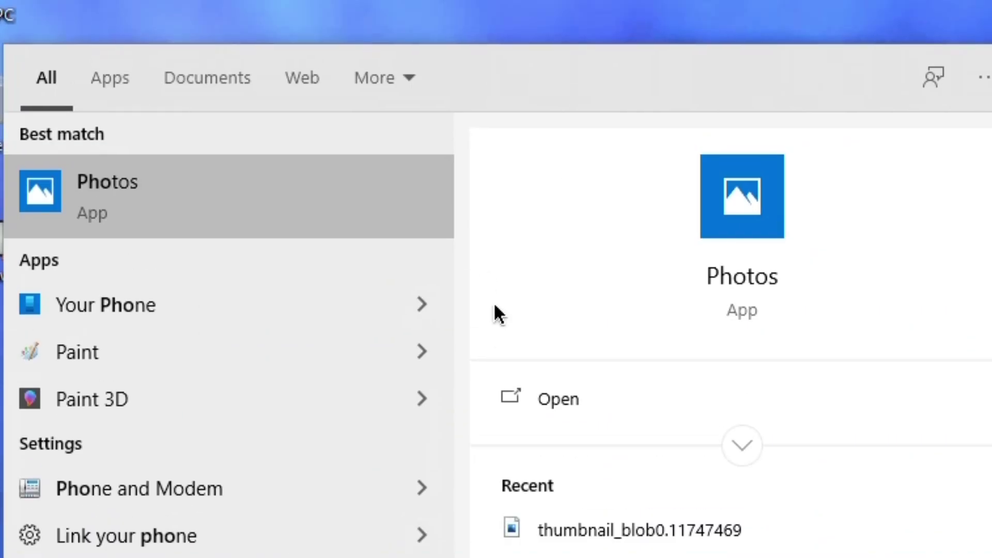
click(175, 190)
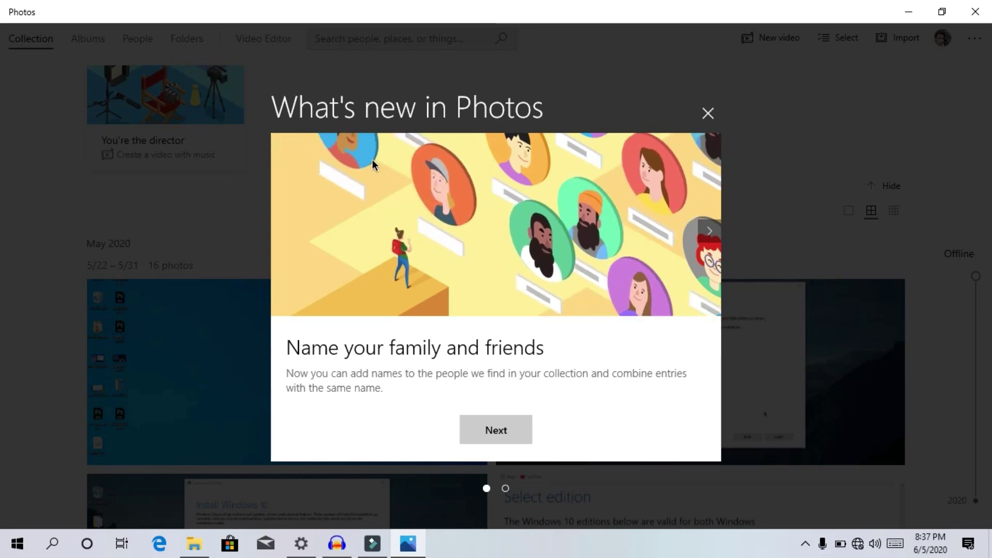
click(489, 431)
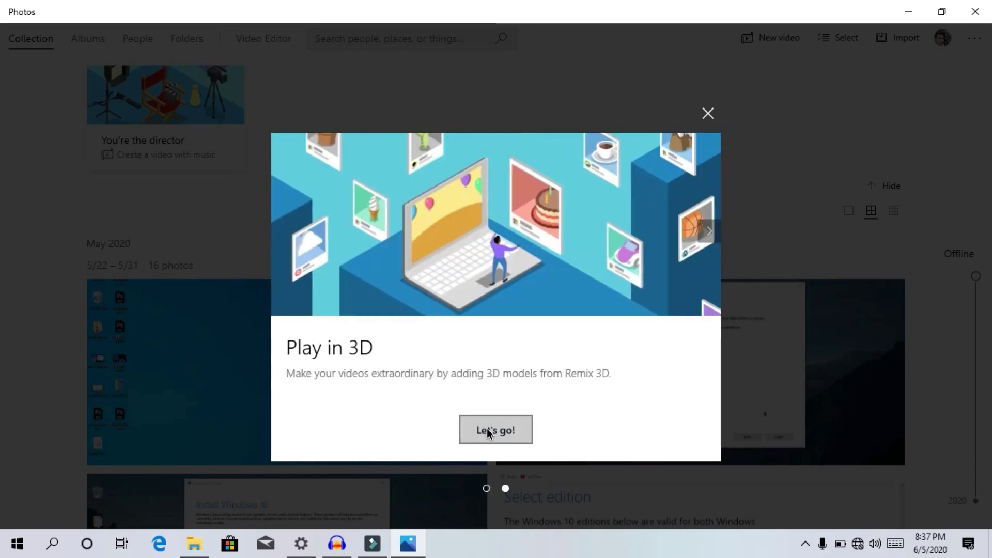
click(505, 436)
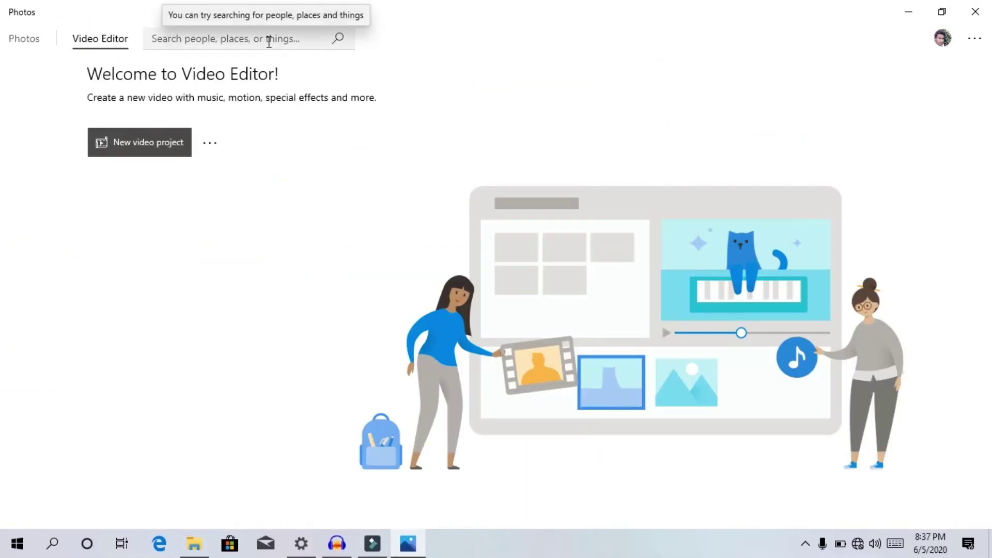
Create a new video project in Video Editor and name it sample
click(153, 150)
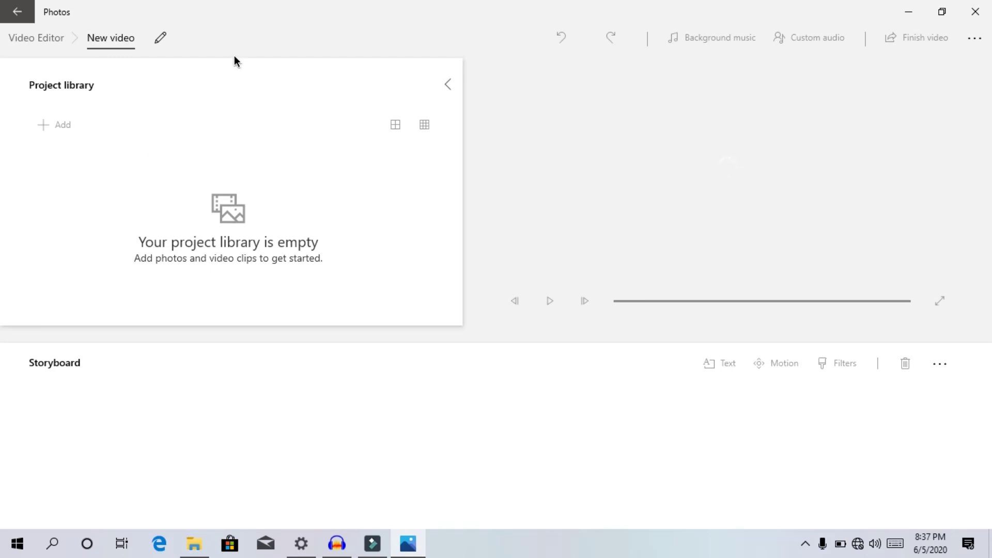
click(51, 126)
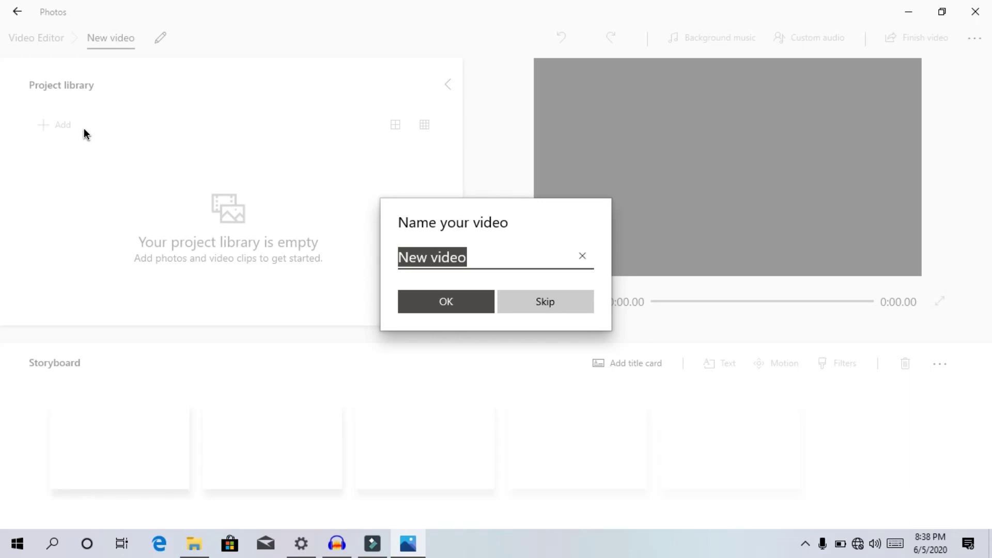
text(sa)
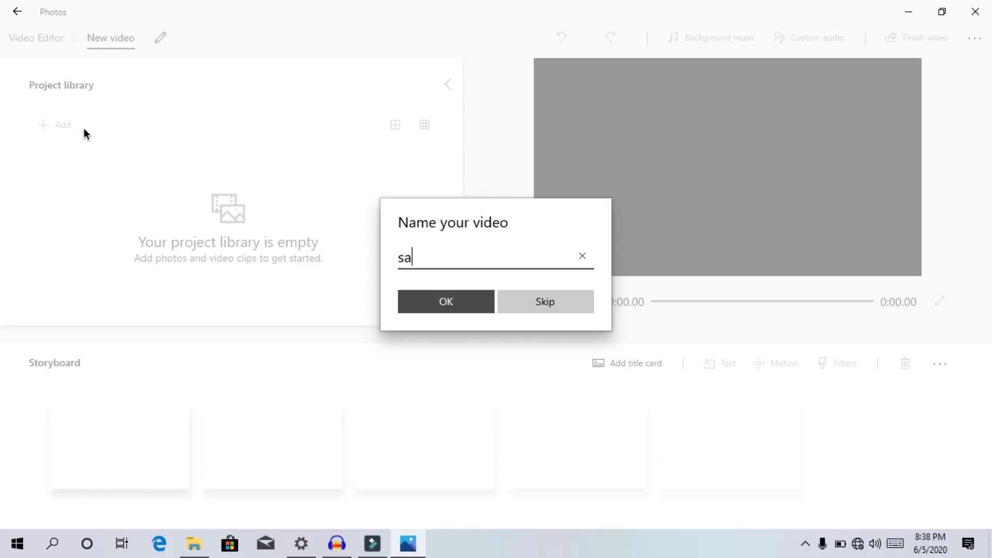
text(mple)
click(451, 304)
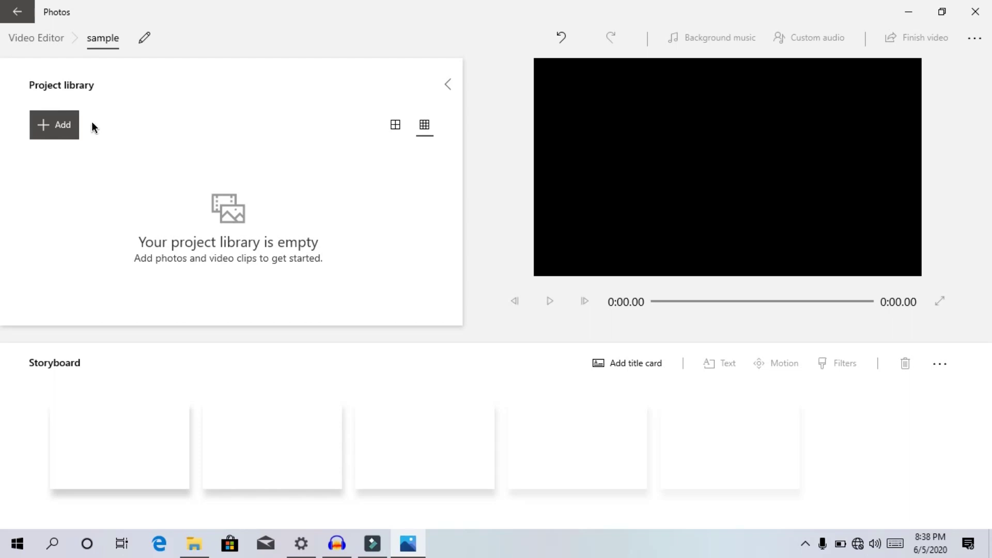
Import the win dows1 video from this PC's Desktop folder into the project library and place it in the storyboard
click(62, 125)
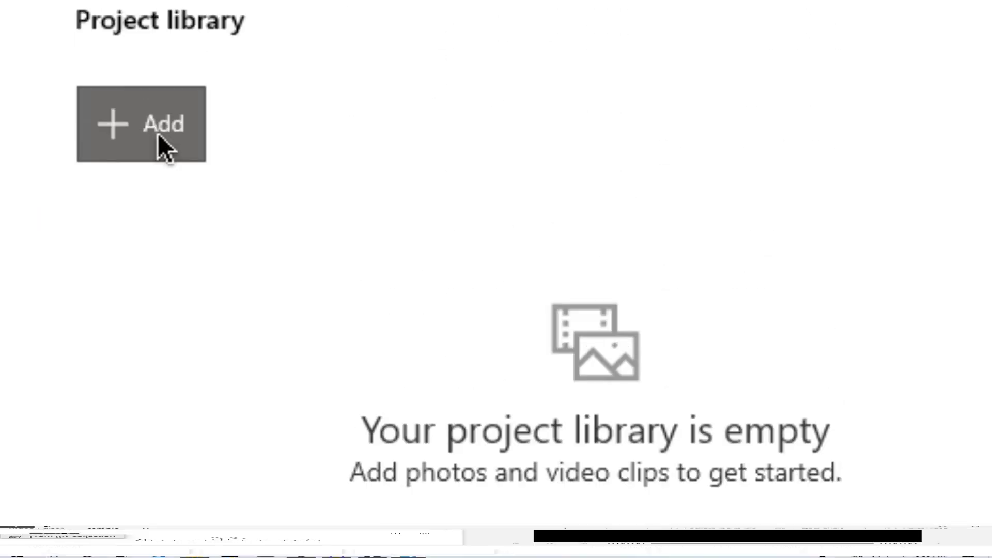
click(62, 128)
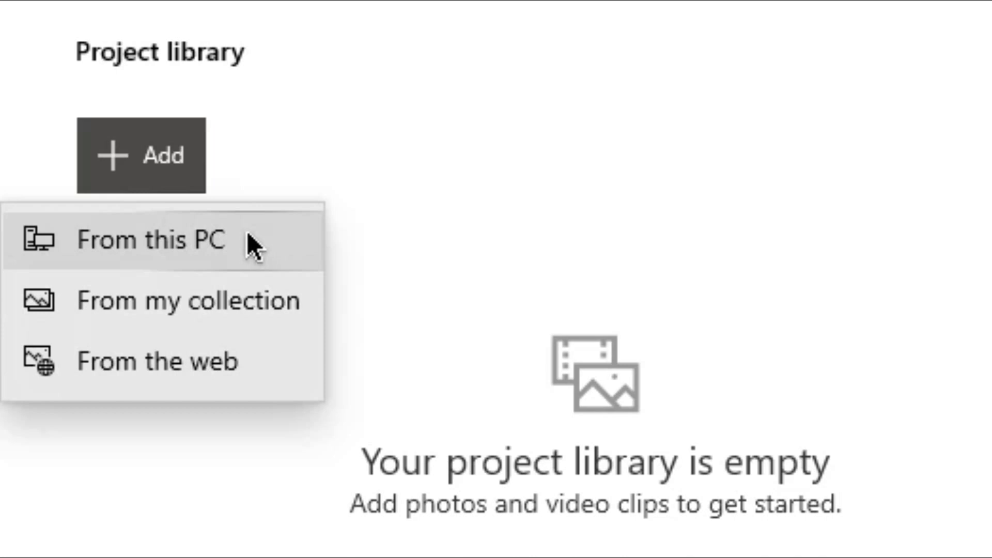
click(248, 233)
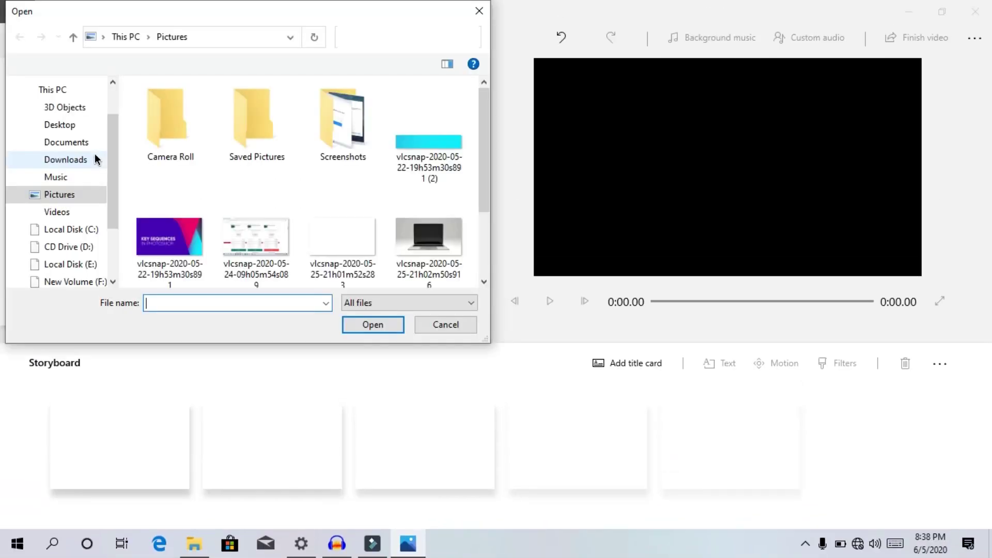
click(80, 129)
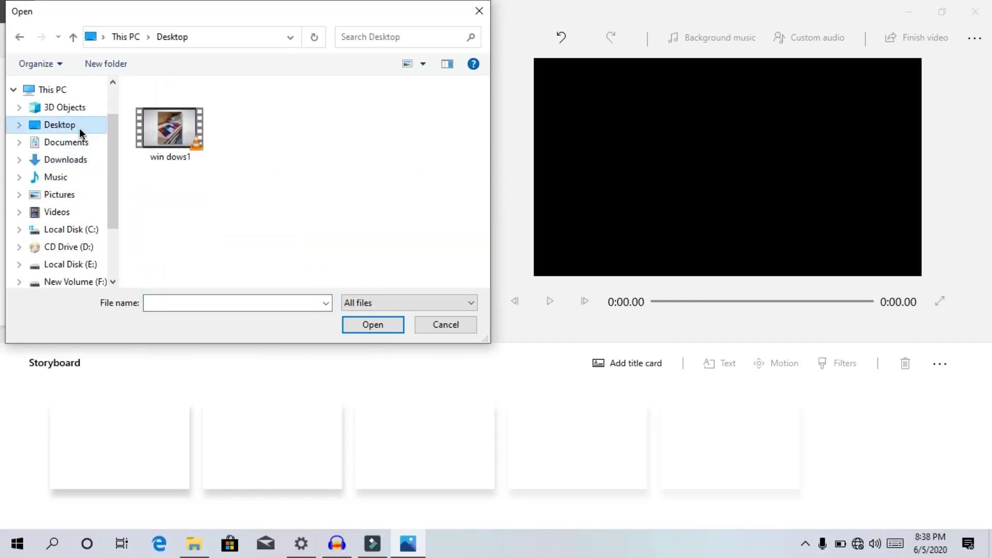
click(197, 134)
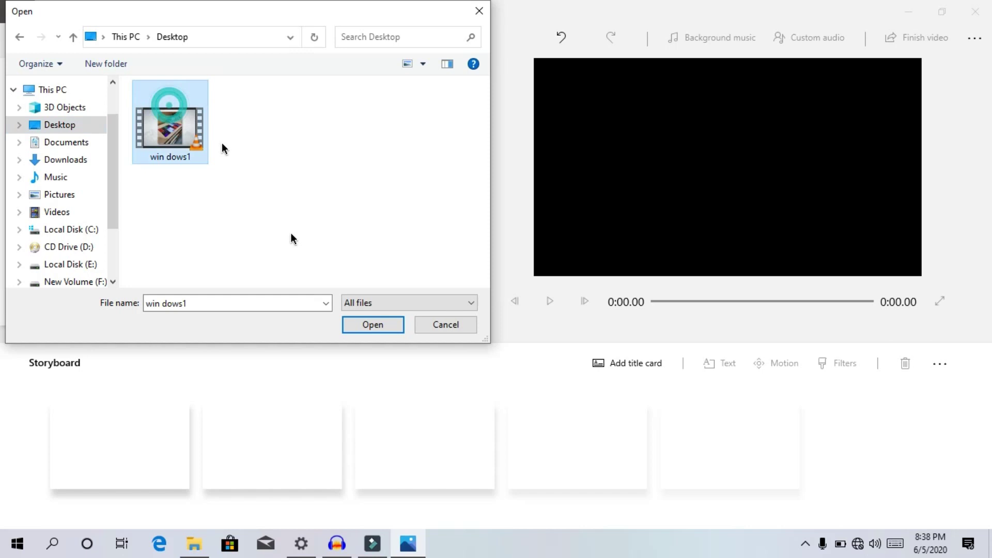
click(374, 325)
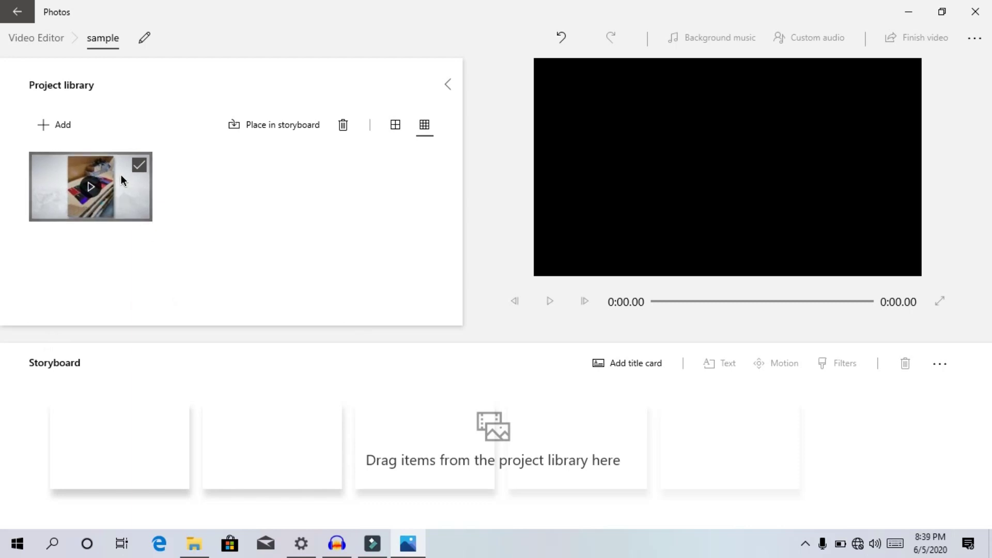
drag(107, 173, 134, 437)
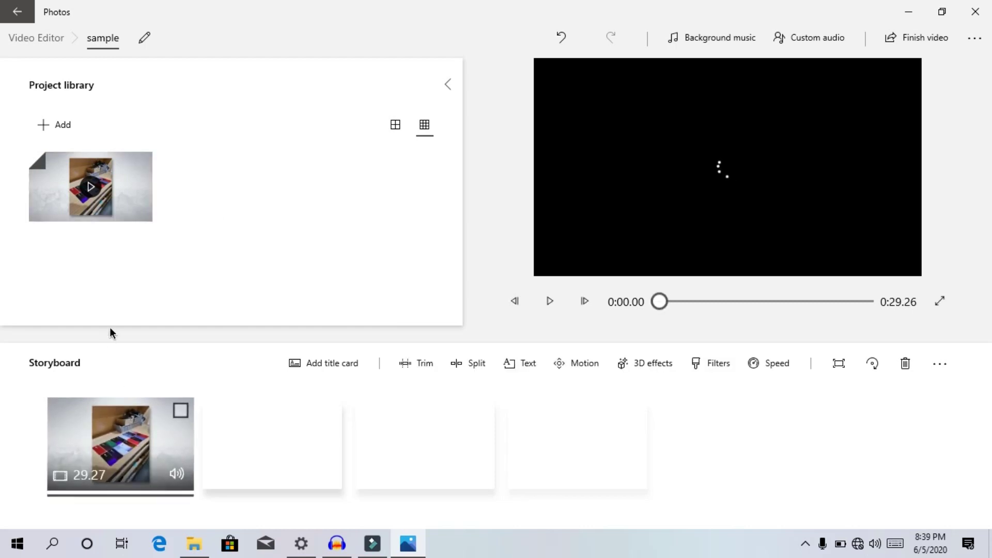
drag(120, 460, 309, 455)
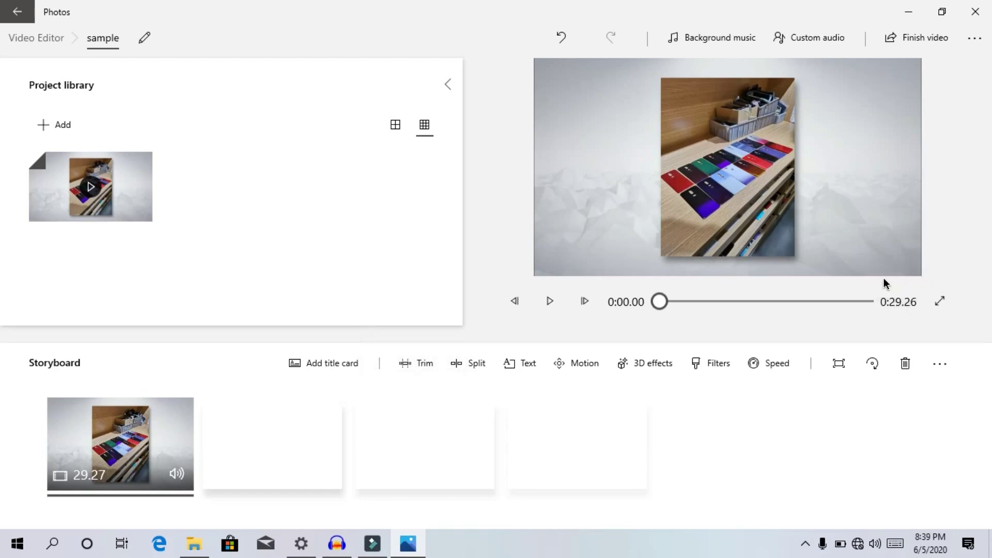
Trim the storyboard clip at both its start and end to about 13.13 seconds, and play the trimmed result
click(421, 362)
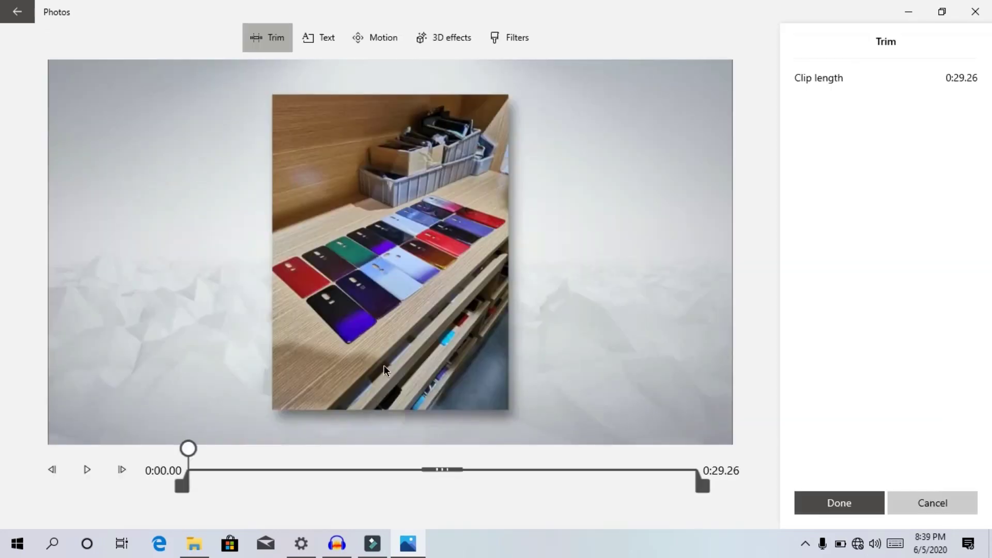
drag(182, 484, 278, 484)
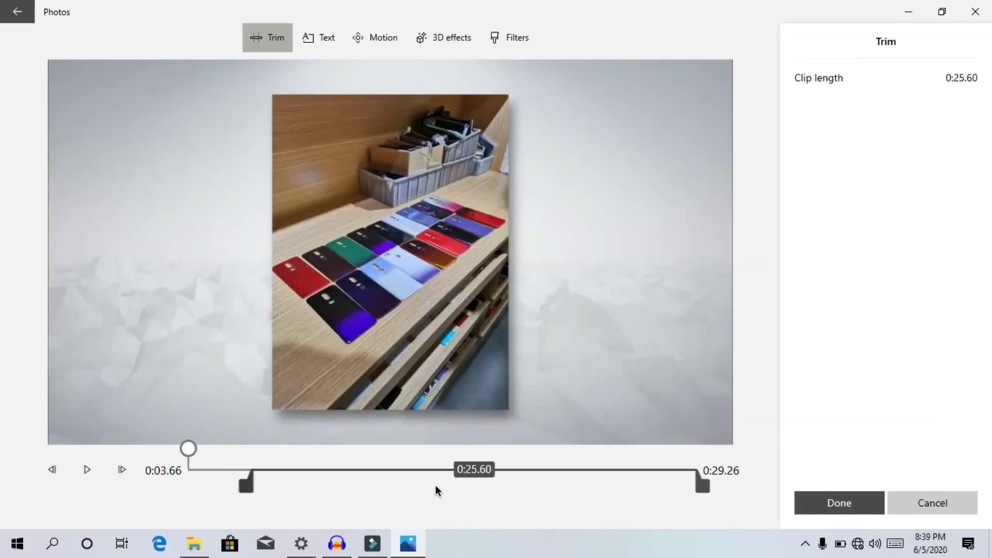
drag(706, 488, 562, 483)
click(816, 504)
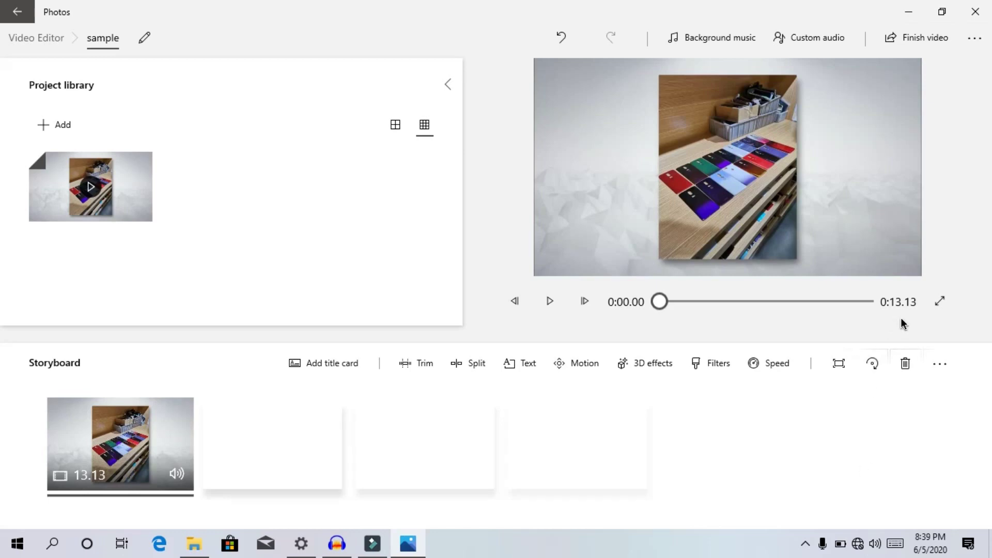
click(551, 299)
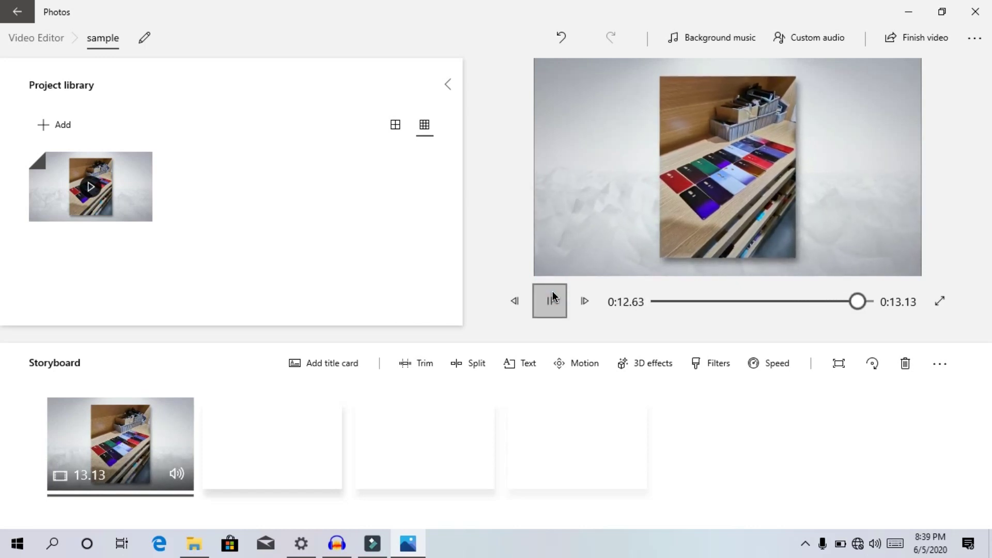
Split the trimmed clip in two at about 0:08.46
click(455, 368)
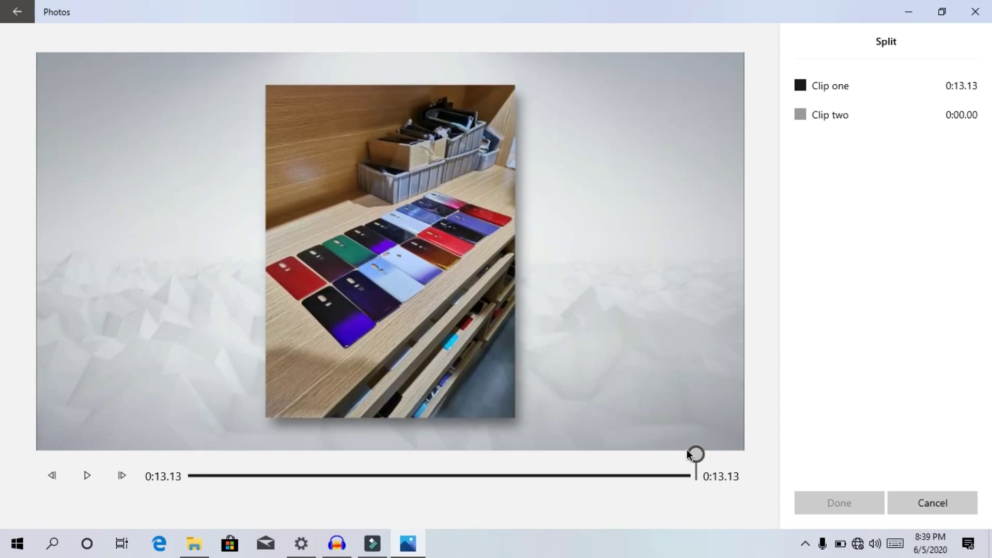
drag(695, 454, 516, 456)
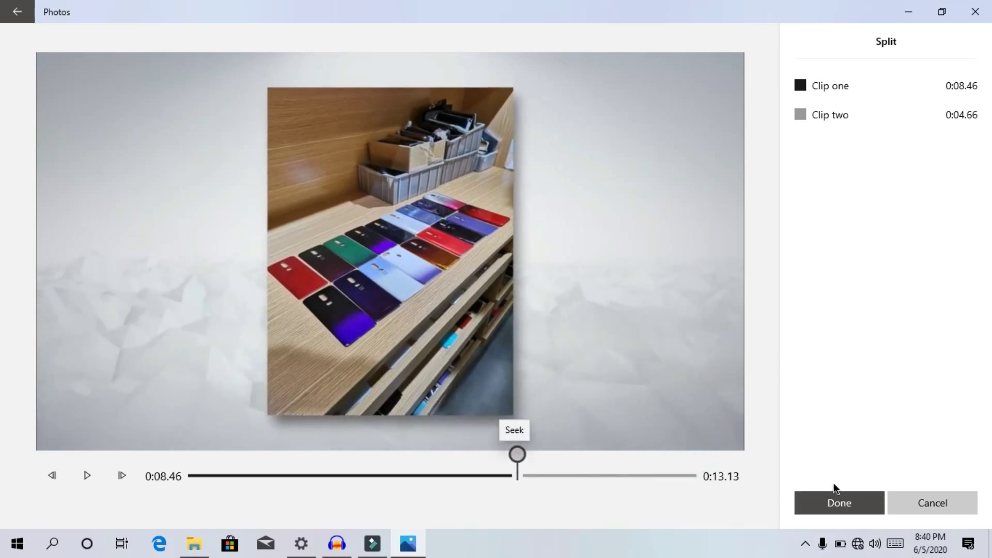
click(852, 507)
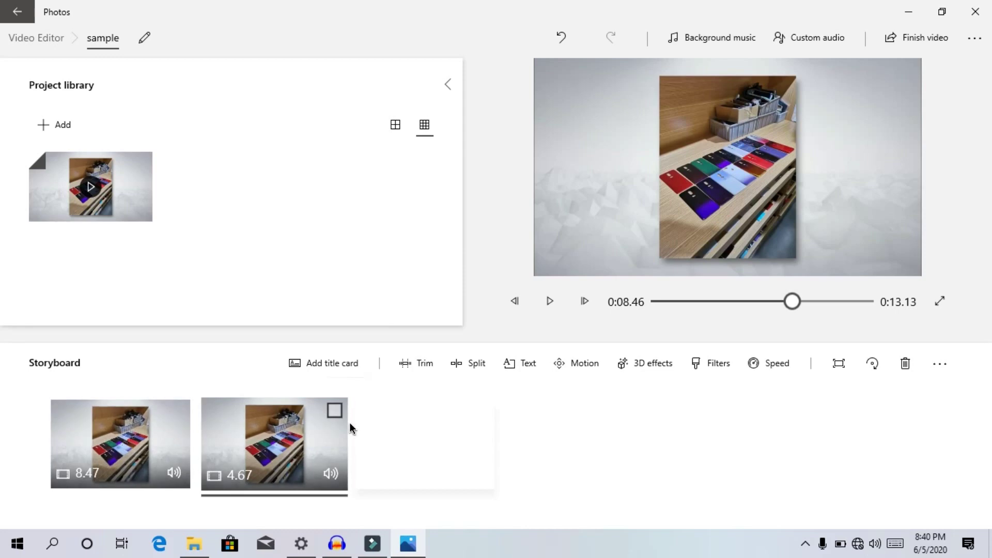
Add a text overlay with the person's first name to the first storyboard clip, using the Adventure animated text style
drag(788, 309, 598, 315)
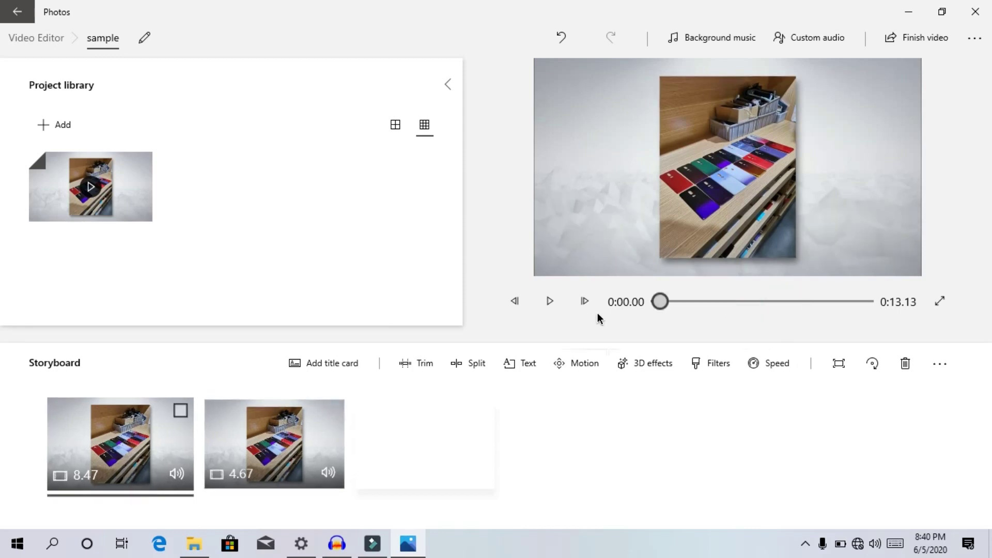
click(524, 365)
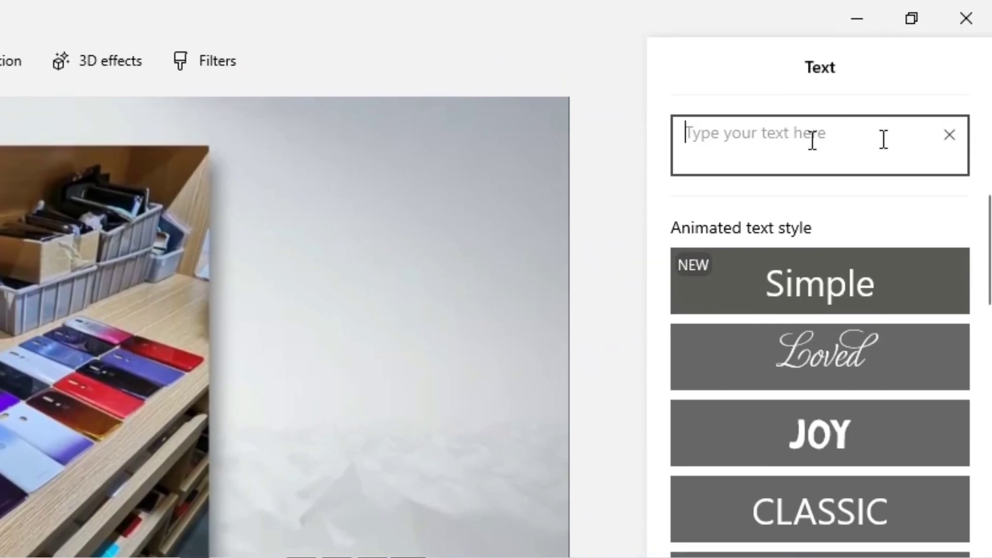
text(g)
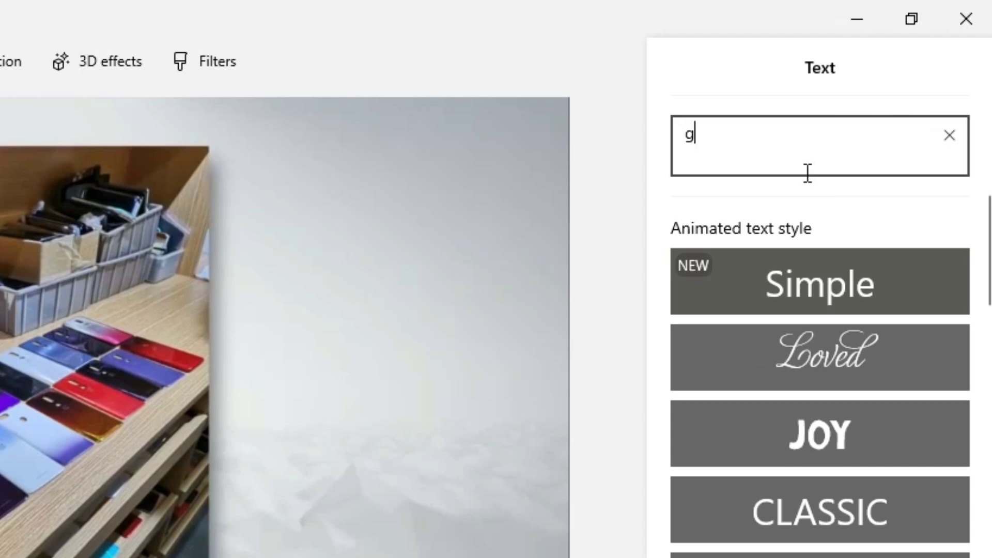
text(okul)
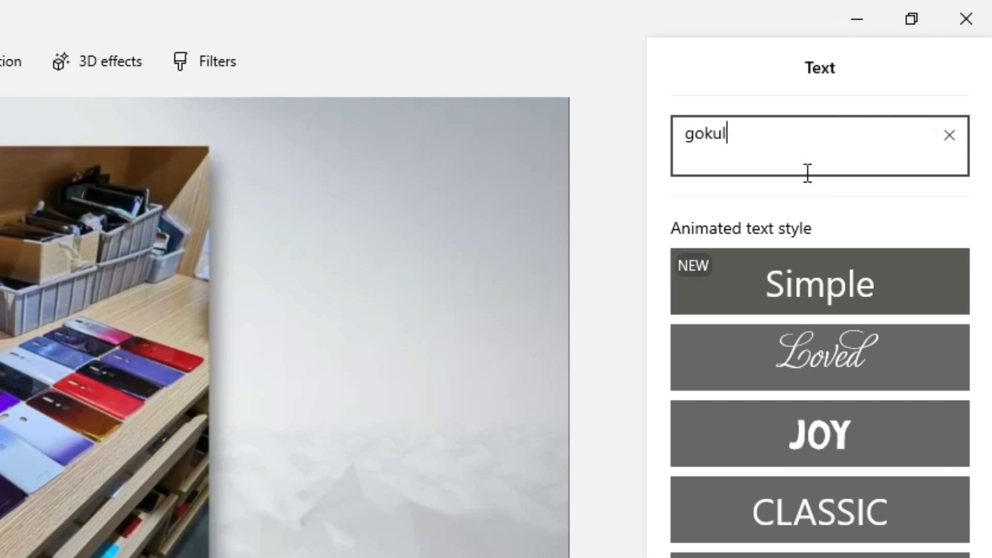
scroll(837, 344, down, 5)
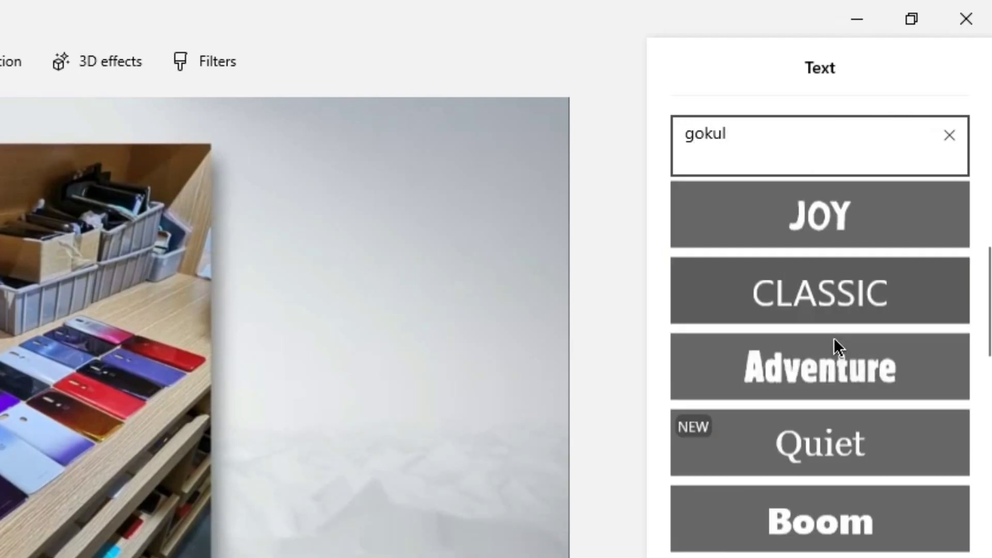
scroll(833, 337, down, 2)
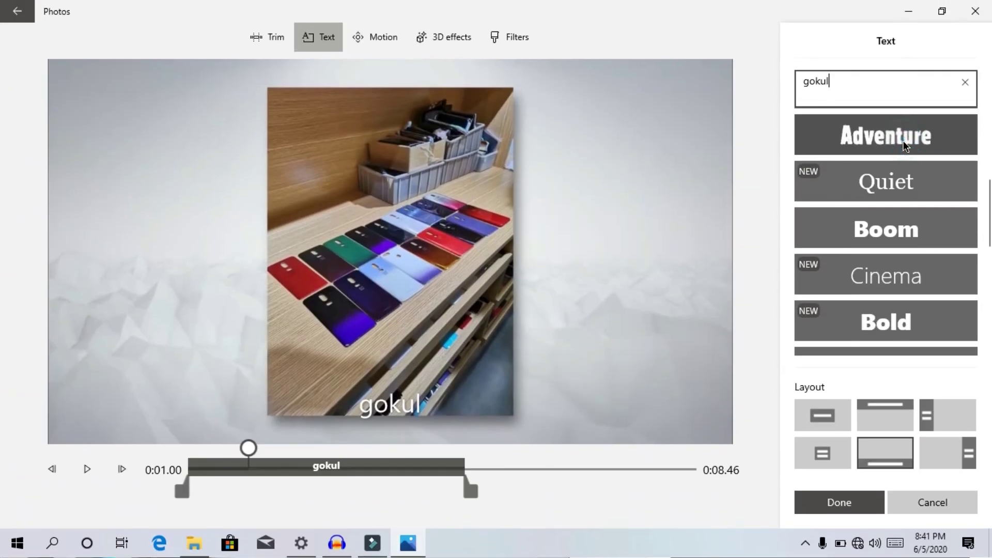
click(903, 141)
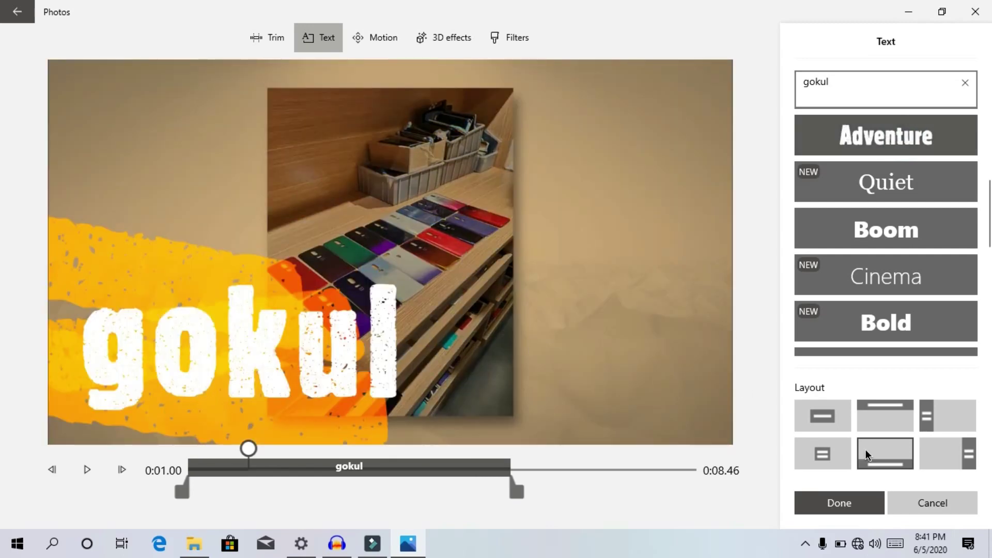
click(842, 500)
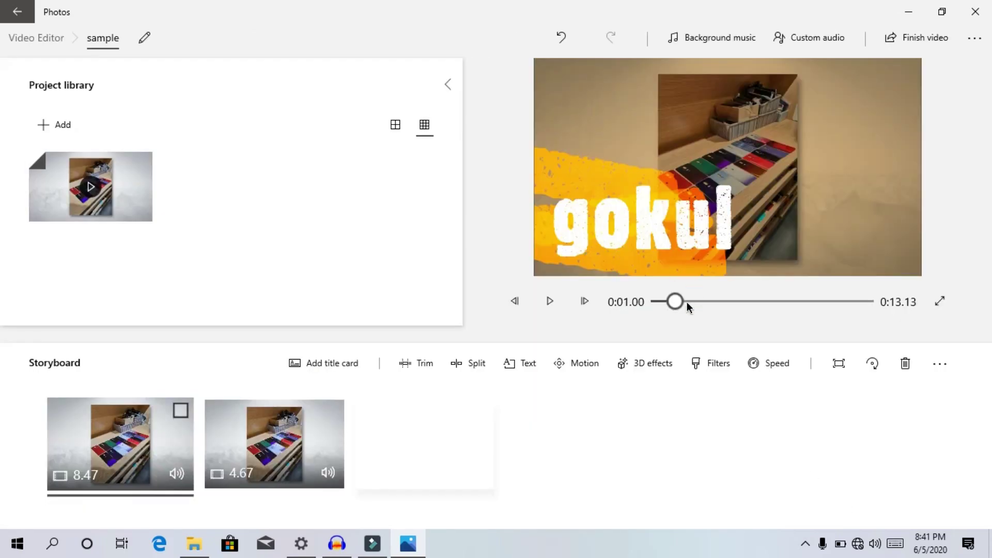
Play the storyboard video from the beginning to preview the Adventure text overlay
drag(675, 301, 652, 301)
click(549, 302)
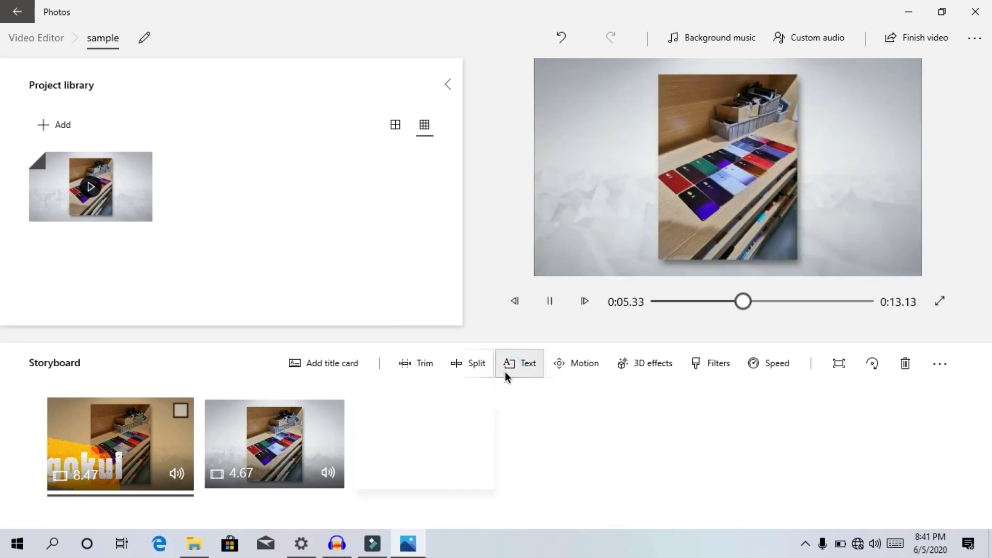
Change the first clip's text overlay to the Electric animated style after trying Bold and Cartoon, and play the result from the start
click(505, 373)
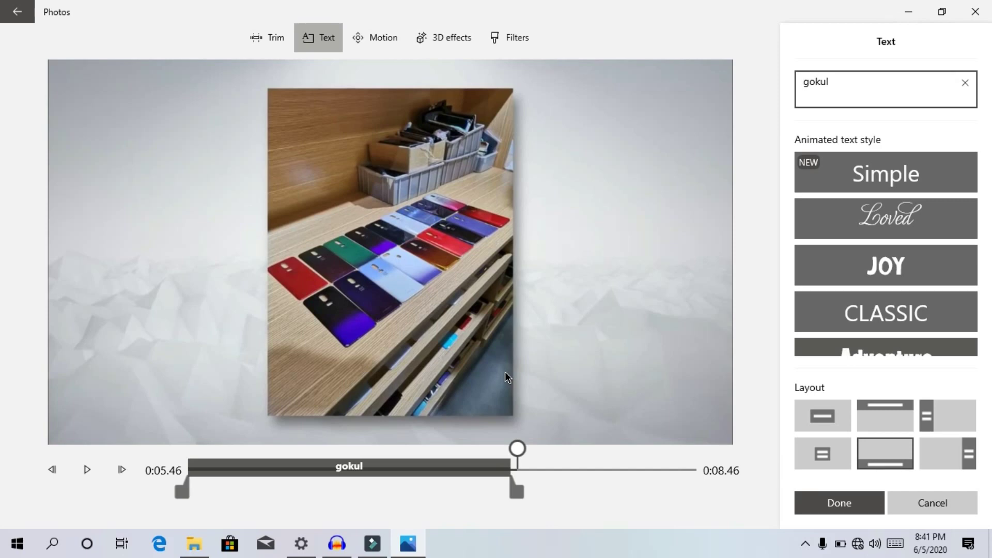
scroll(897, 276, down, 5)
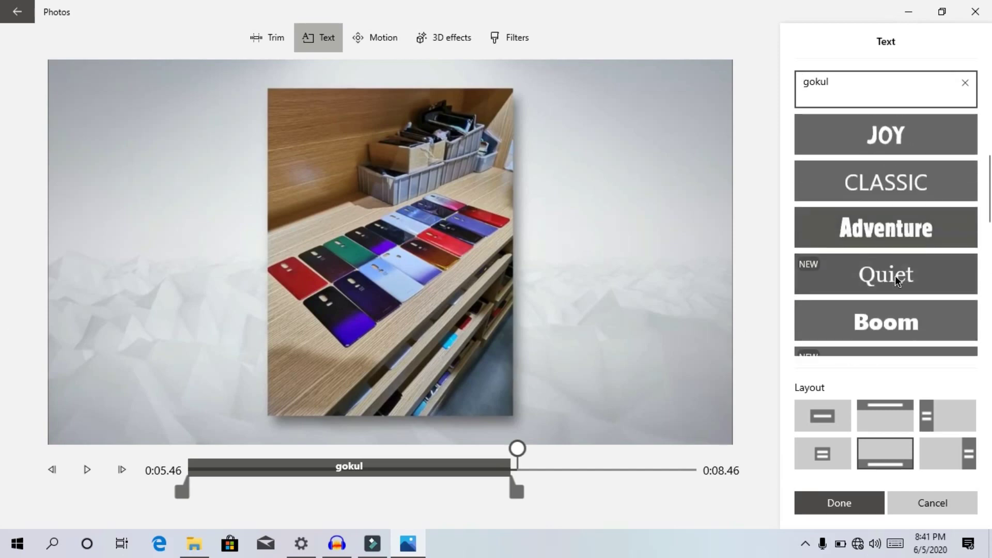
scroll(899, 263, down, 2)
click(890, 208)
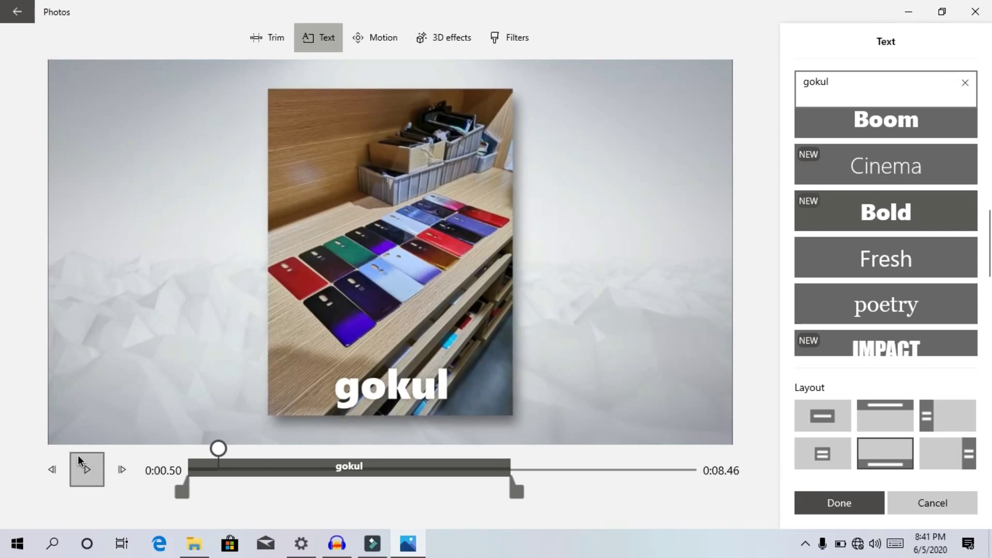
click(86, 469)
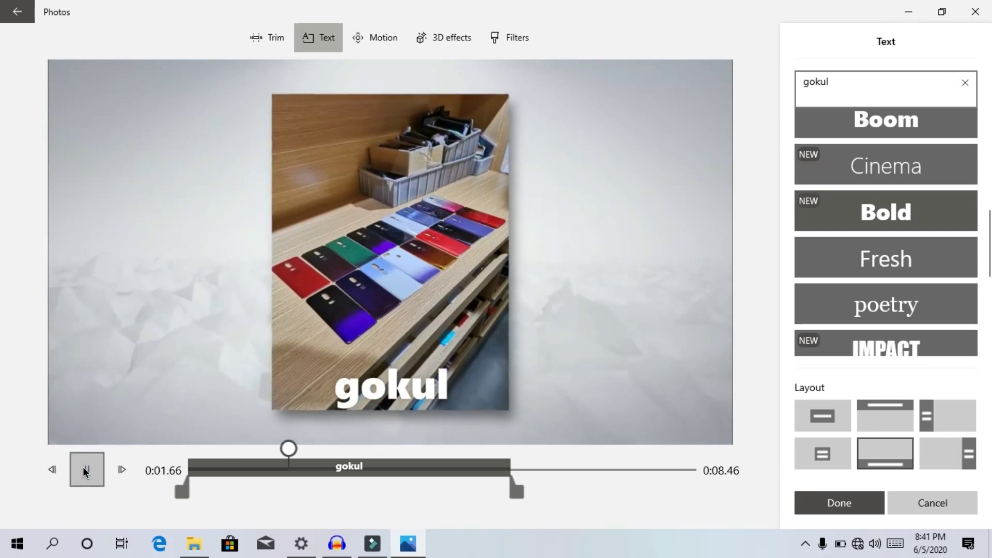
click(87, 469)
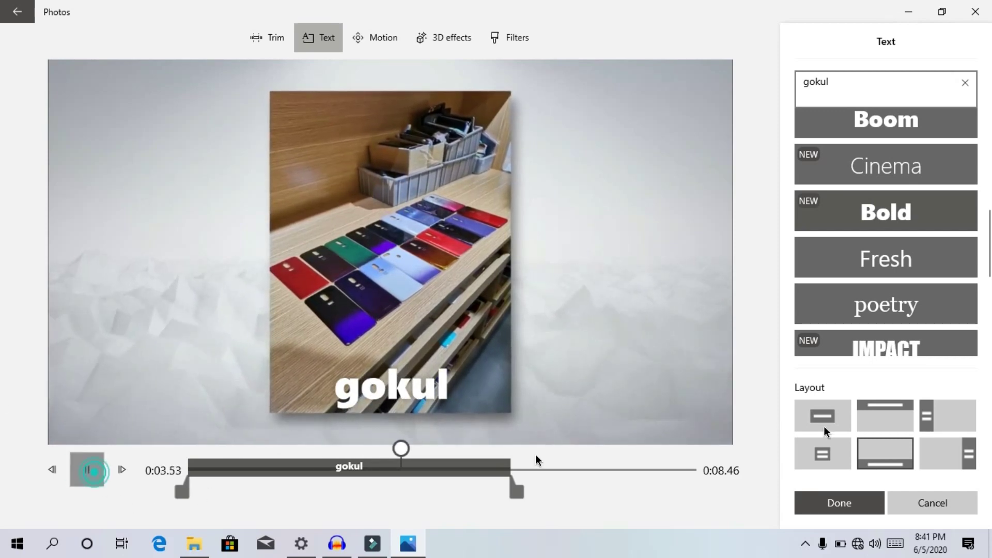
scroll(938, 223, down, 1)
scroll(938, 228, down, 3)
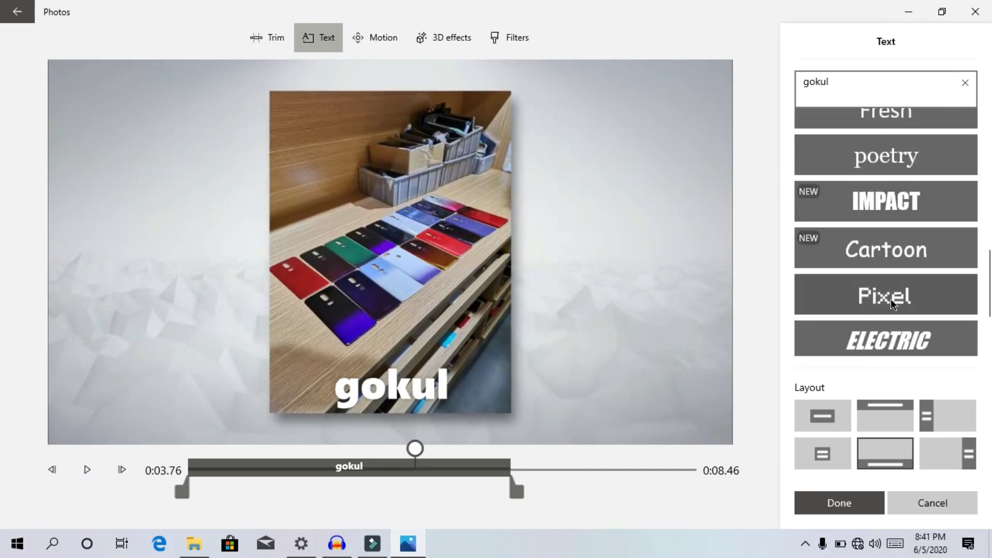
click(892, 252)
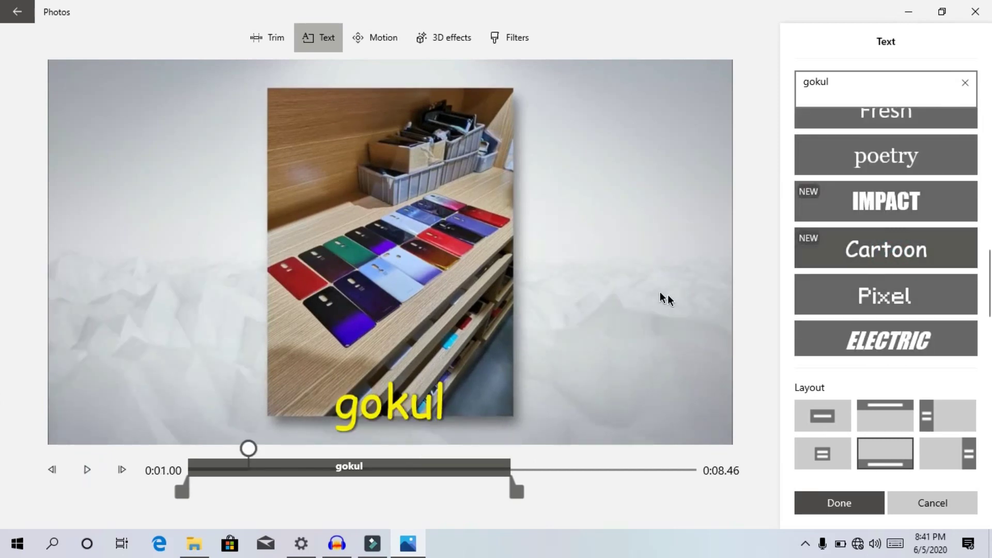
click(895, 339)
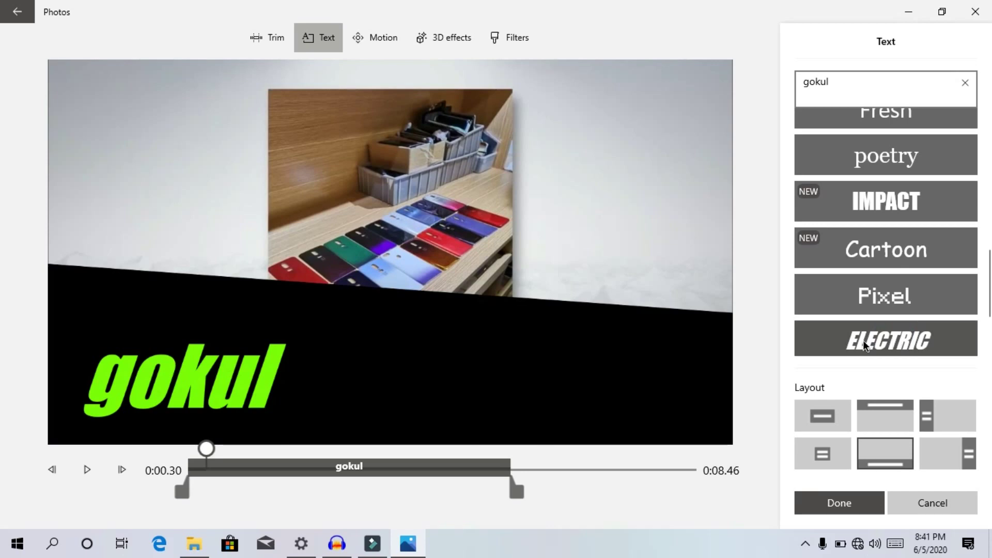
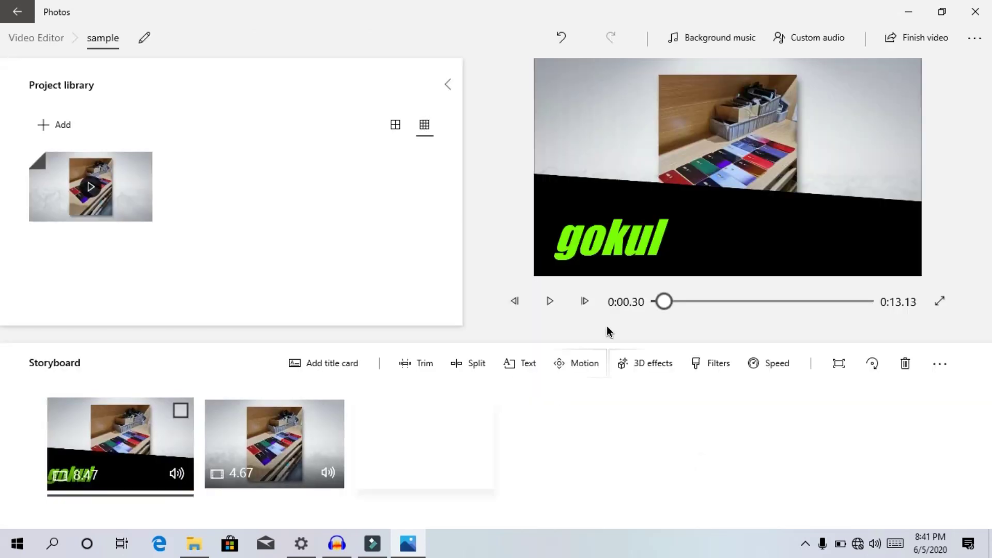
drag(663, 300, 573, 304)
click(554, 300)
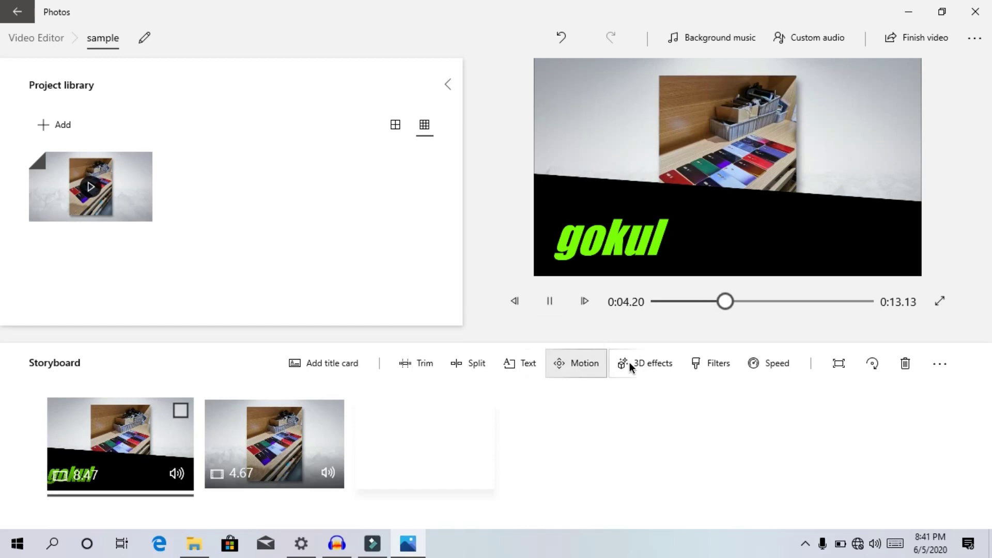
Try the filters from Classic through Inky on the first storyboard clip, and apply the Iceberg filter
click(694, 363)
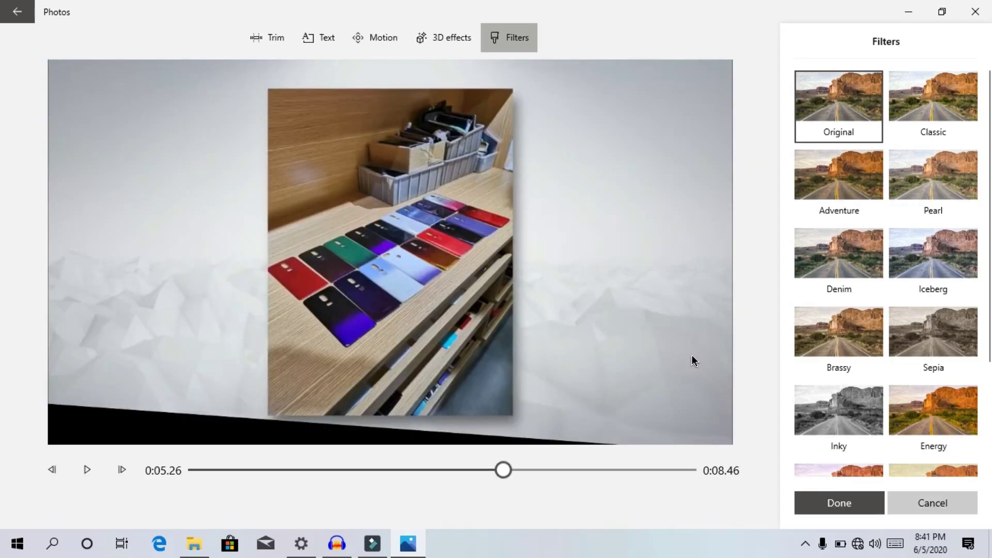
click(951, 77)
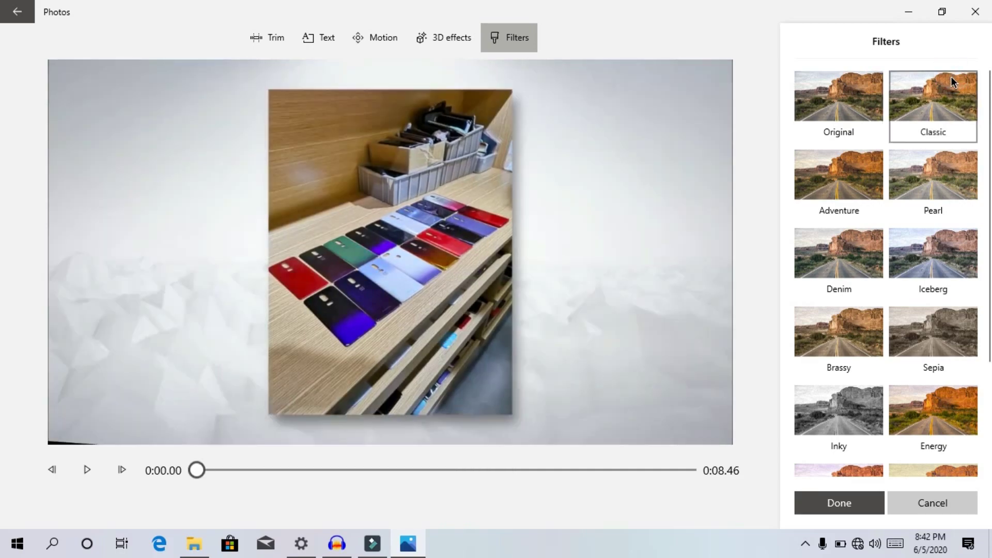
click(864, 196)
click(933, 199)
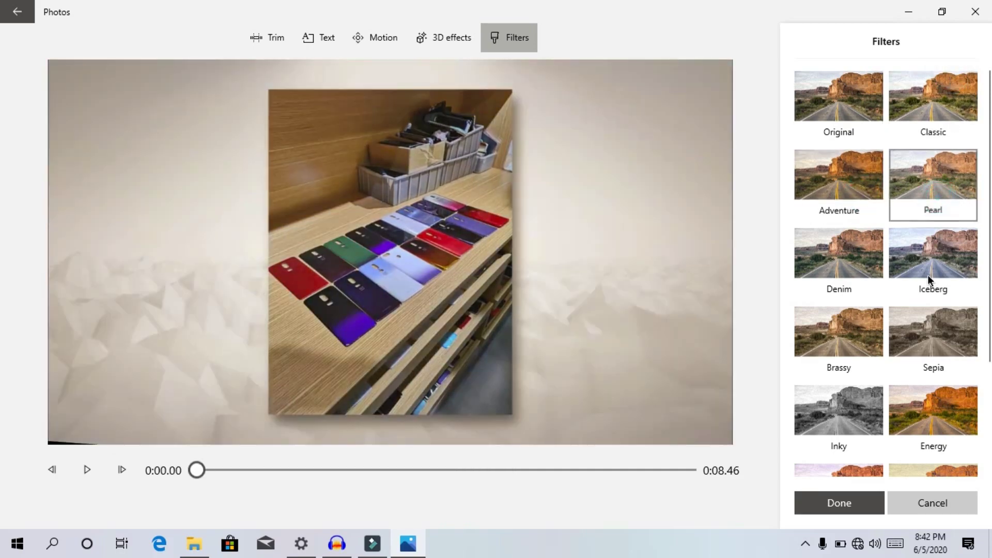
click(928, 274)
click(848, 281)
click(844, 372)
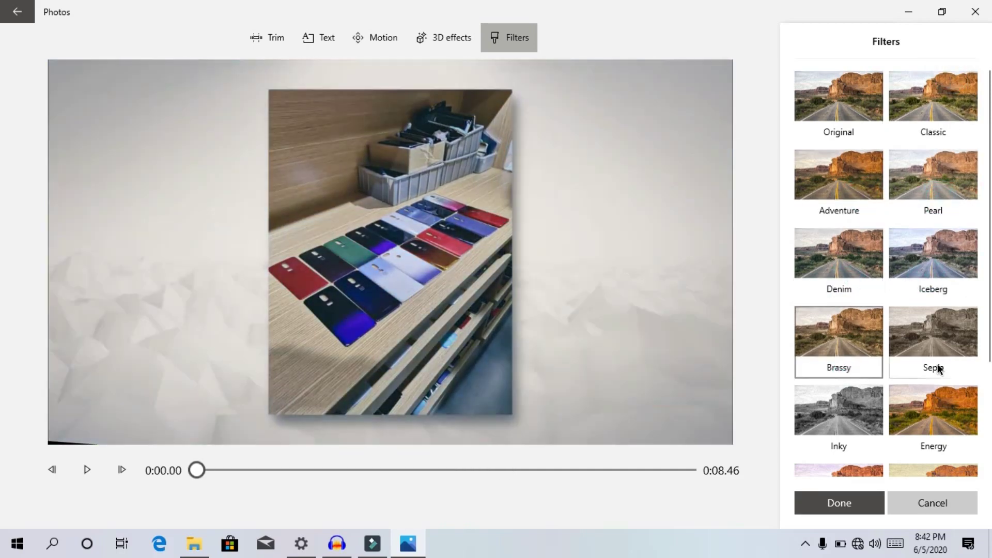
click(929, 368)
click(849, 398)
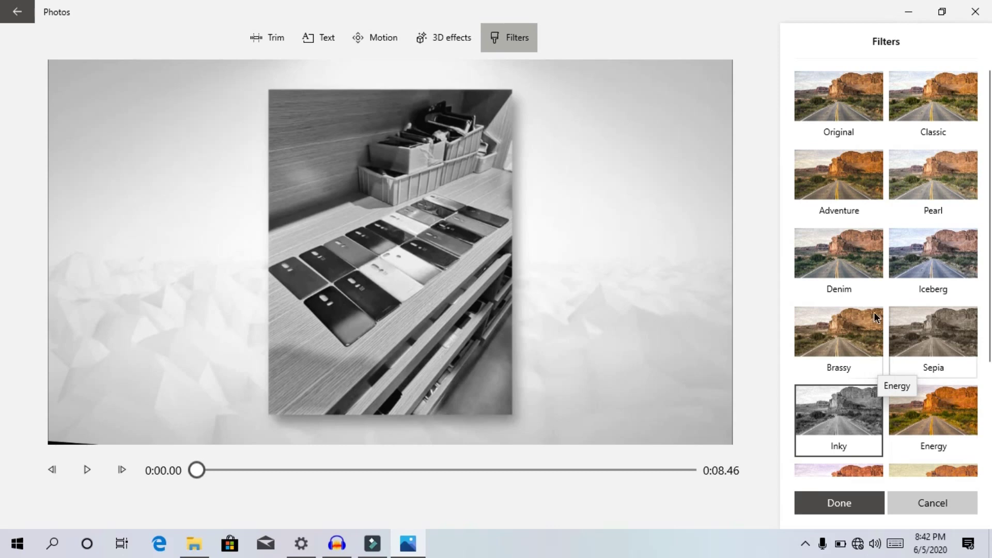
click(939, 258)
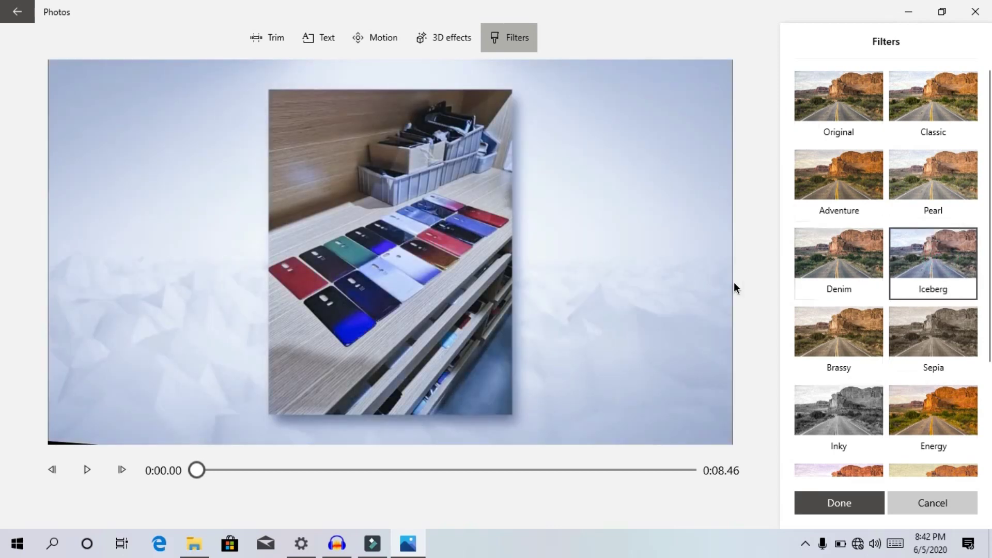
click(822, 504)
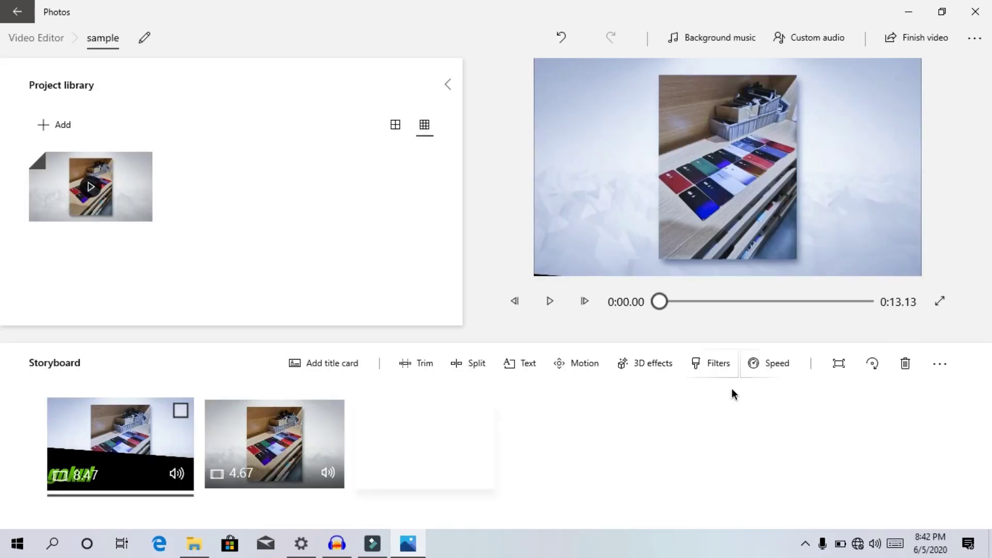
Set the second storyboard clip's speed to 8x and play the whole video from the start
click(786, 359)
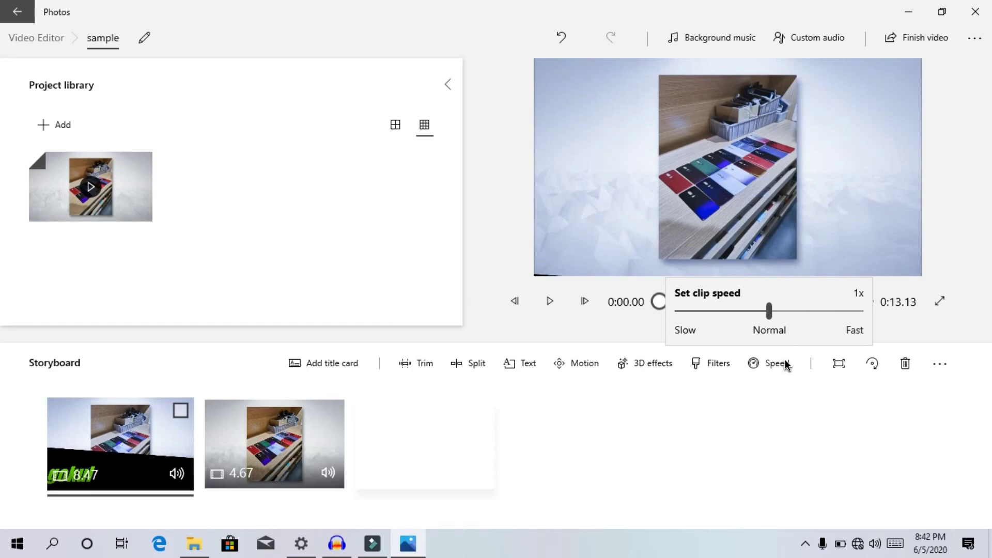
click(721, 448)
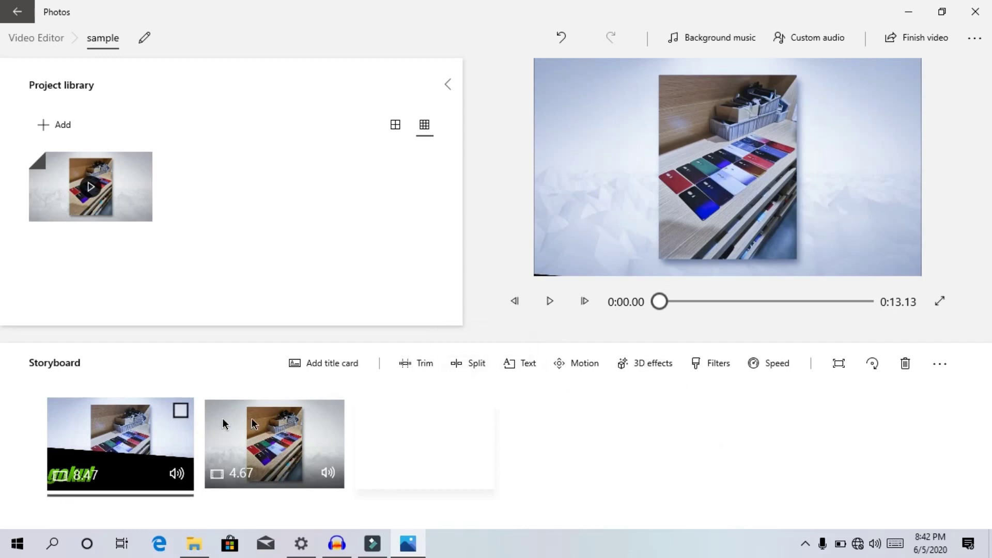
click(272, 445)
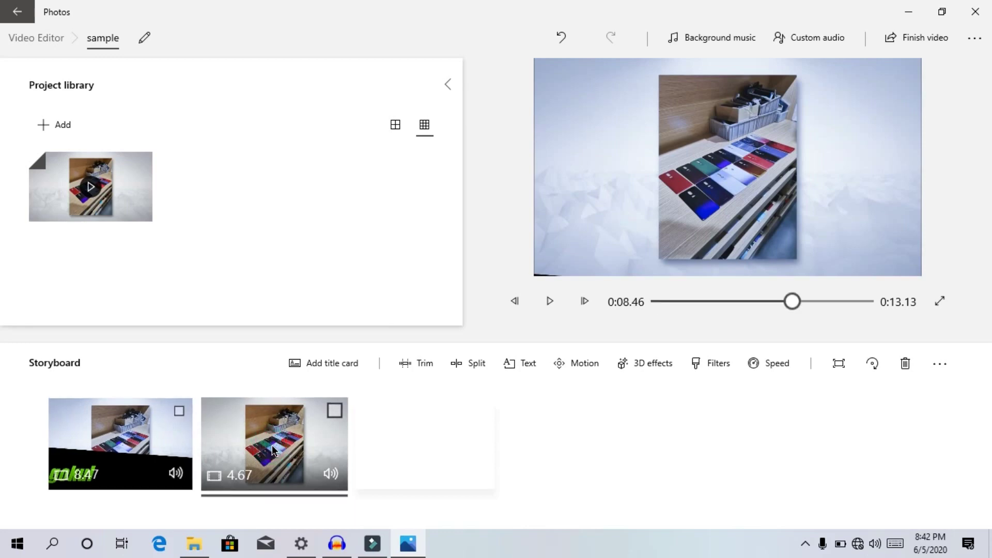
click(765, 368)
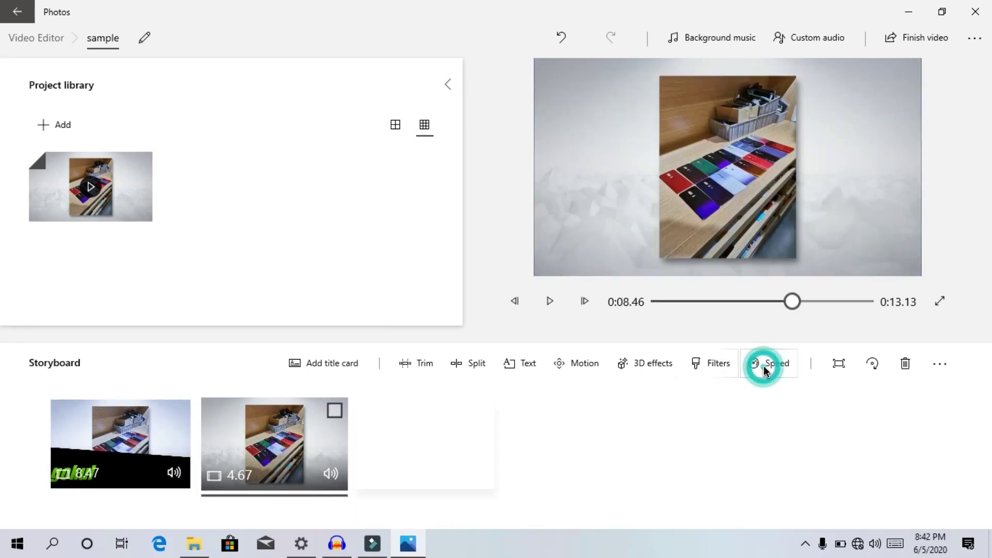
drag(771, 310, 833, 311)
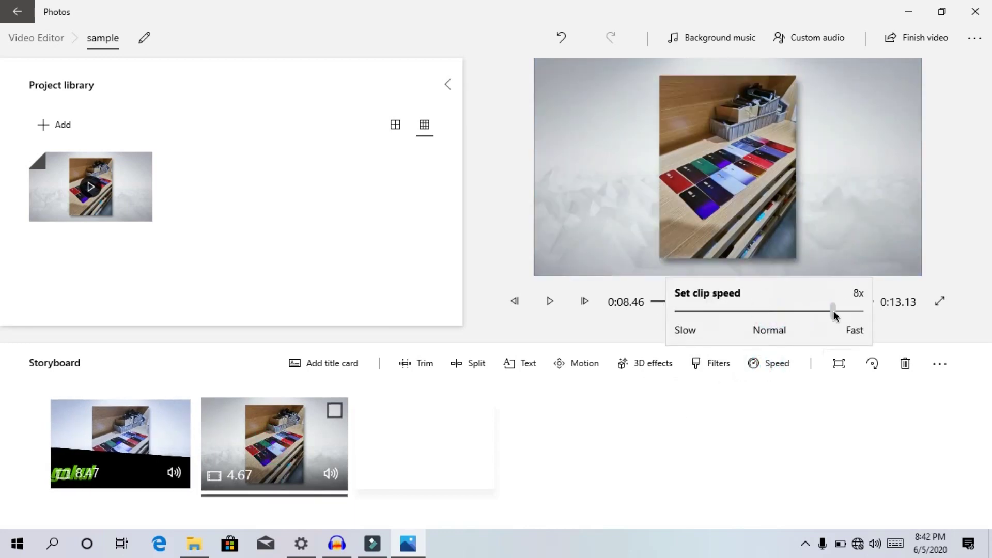
click(577, 253)
click(658, 304)
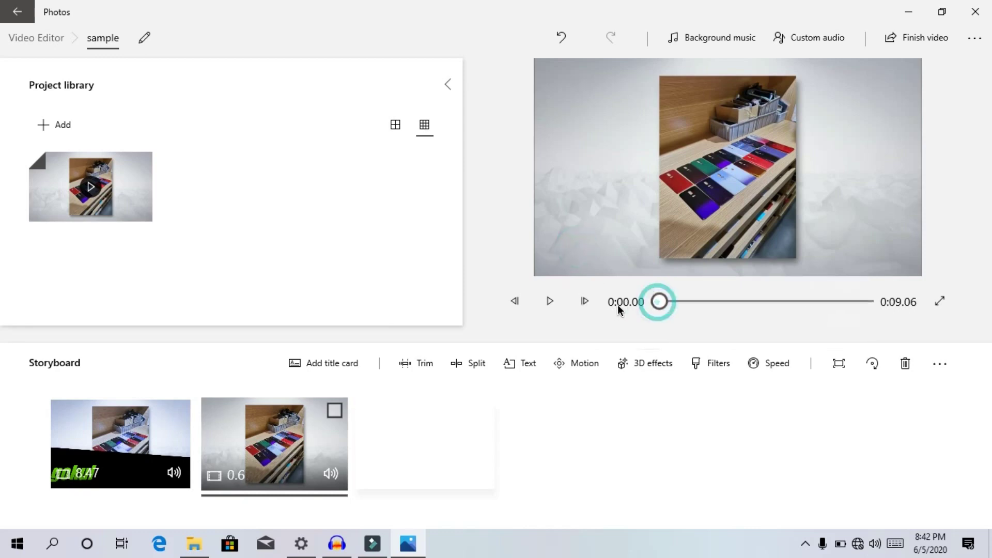
click(548, 302)
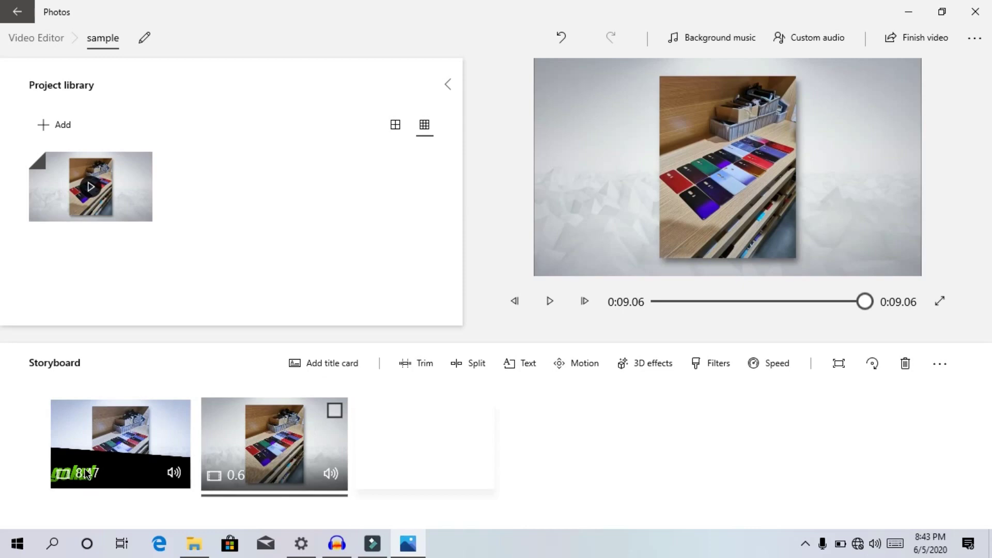
Review the background music options and close them without choosing a track
click(100, 459)
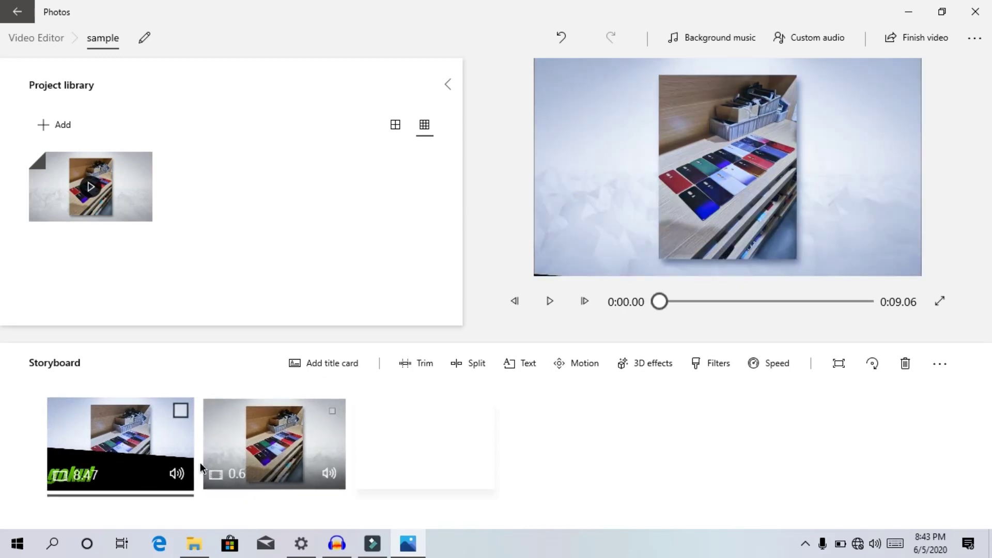
click(299, 459)
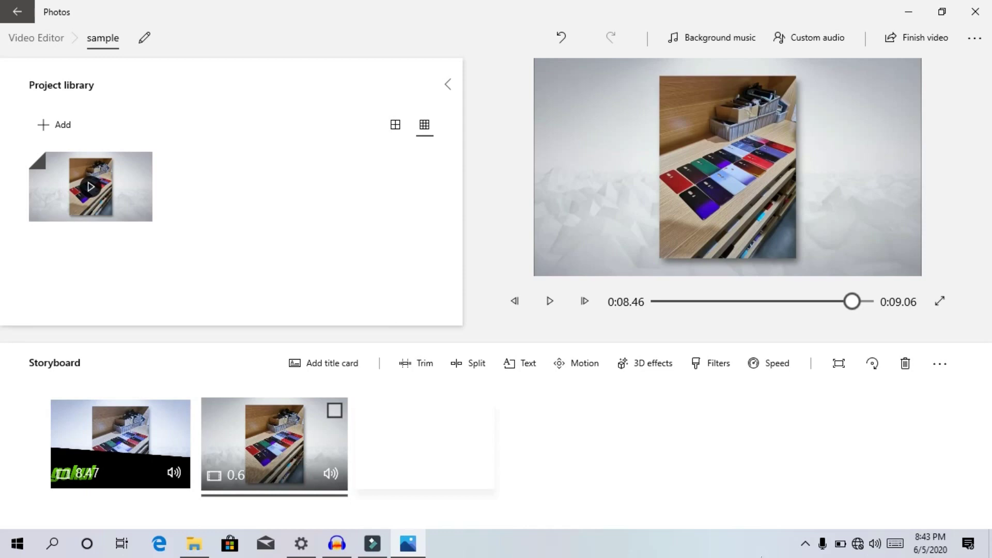
click(704, 38)
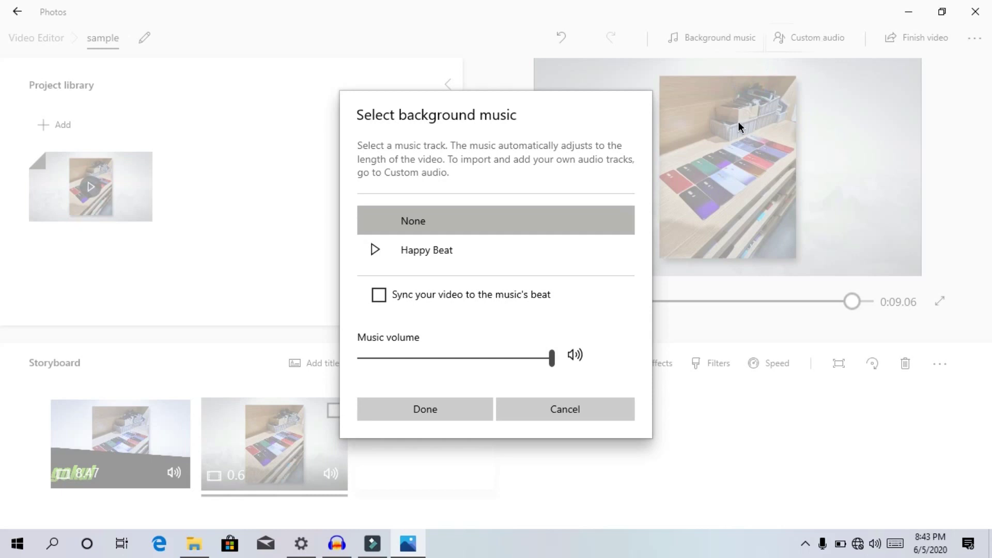
click(610, 409)
Add the Leat'eq & Aleksei & ELEX - They Watchin Me track from the Music folder as custom audio, and play the video from the start
click(827, 31)
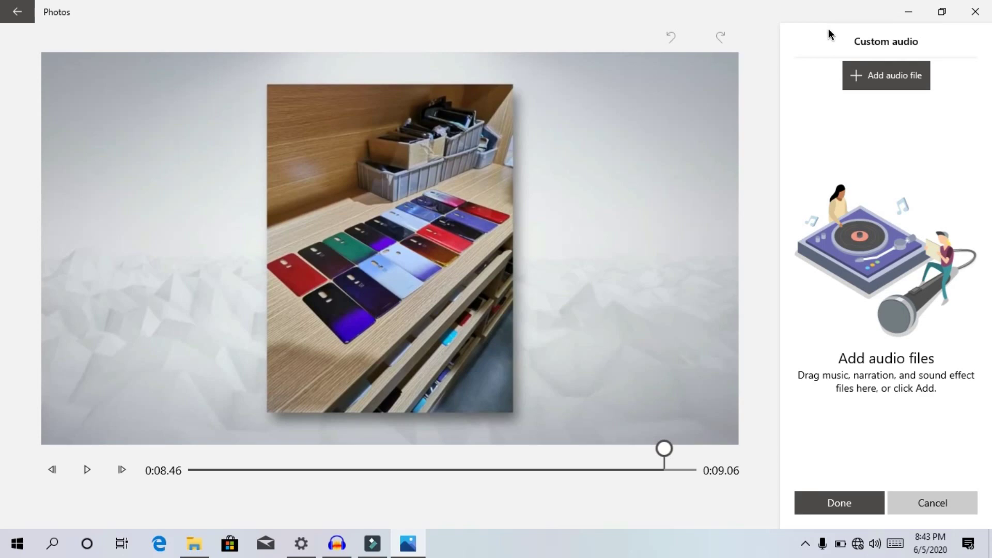
click(893, 79)
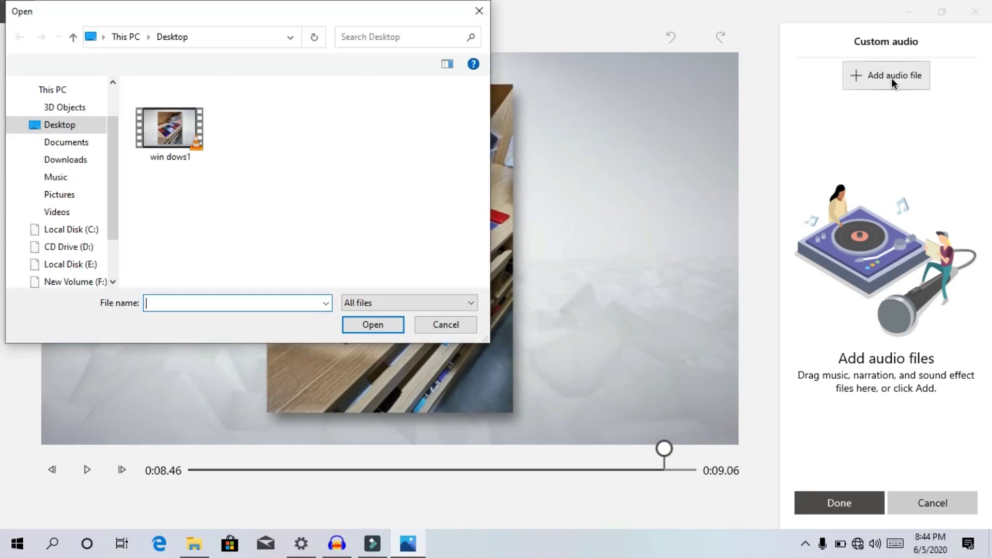
click(51, 178)
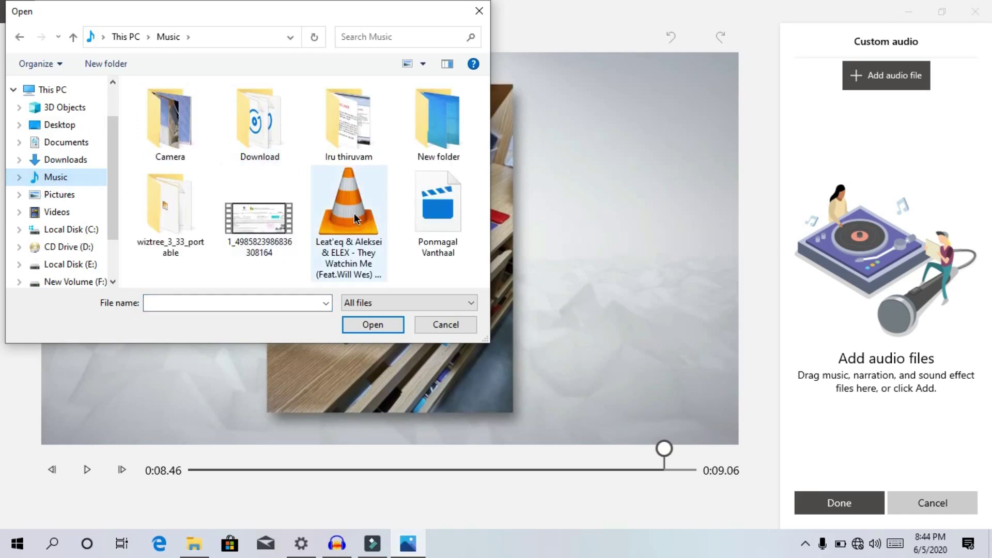
click(355, 213)
click(383, 330)
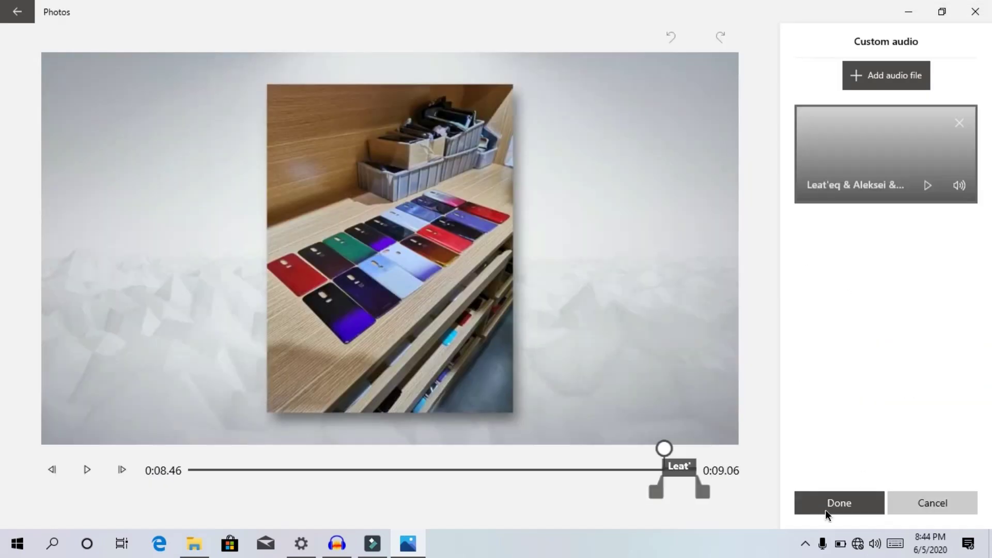
click(828, 505)
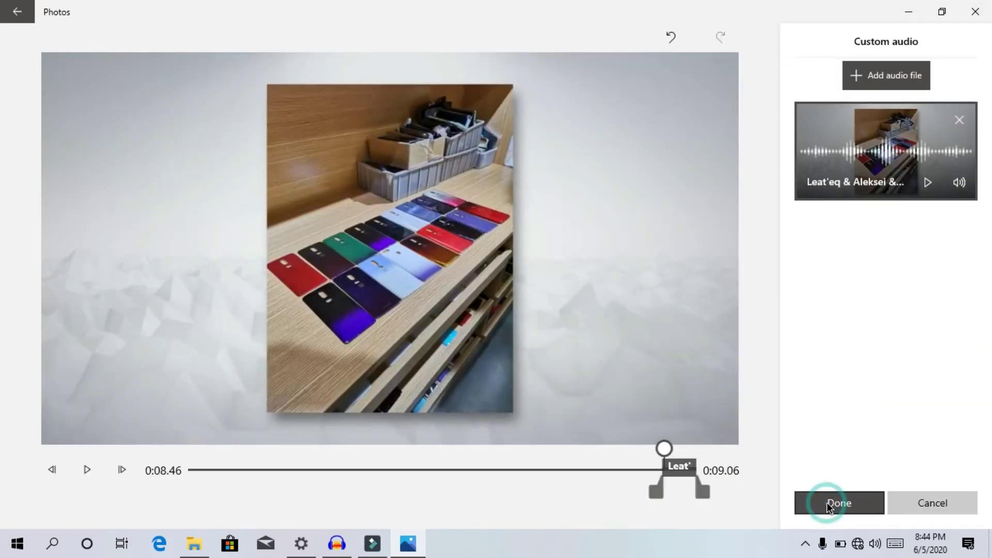
click(830, 506)
click(656, 302)
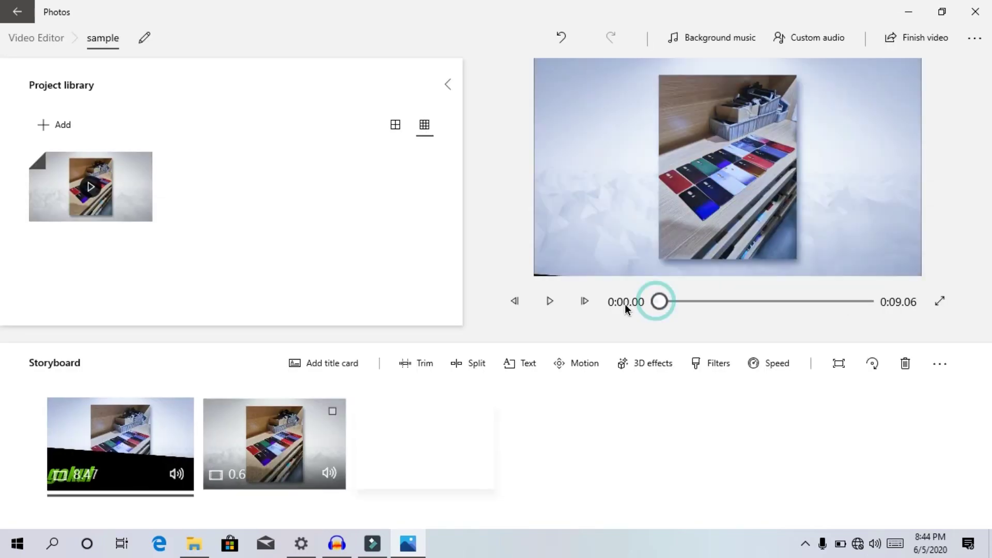
click(549, 302)
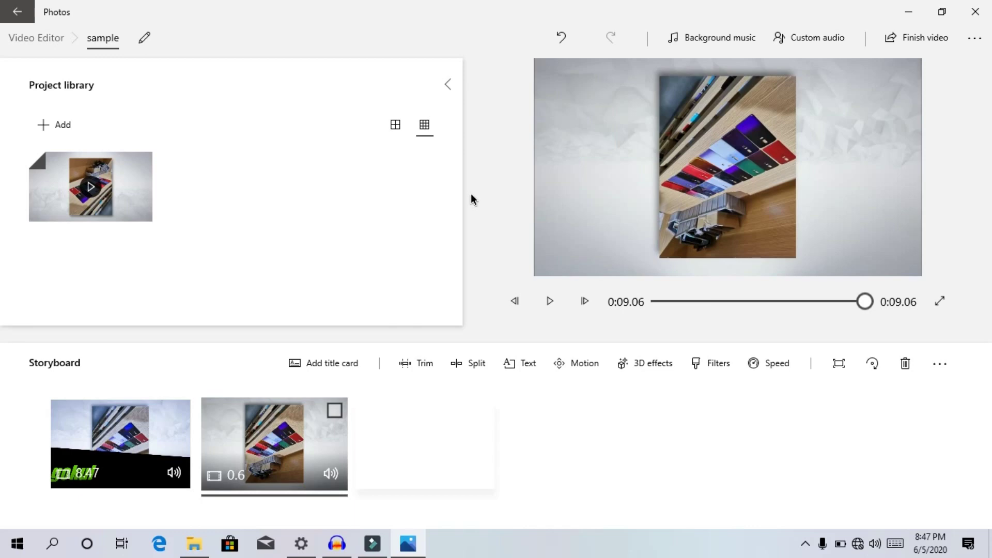
Edit the text on the first storyboard clip, try the Simple style, and choose the Classic animated text style
click(73, 442)
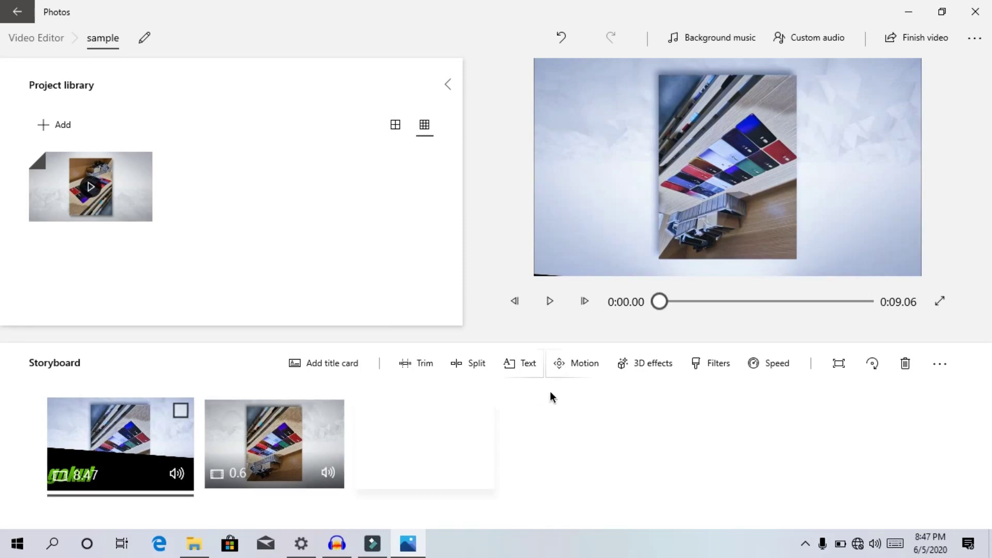
click(520, 362)
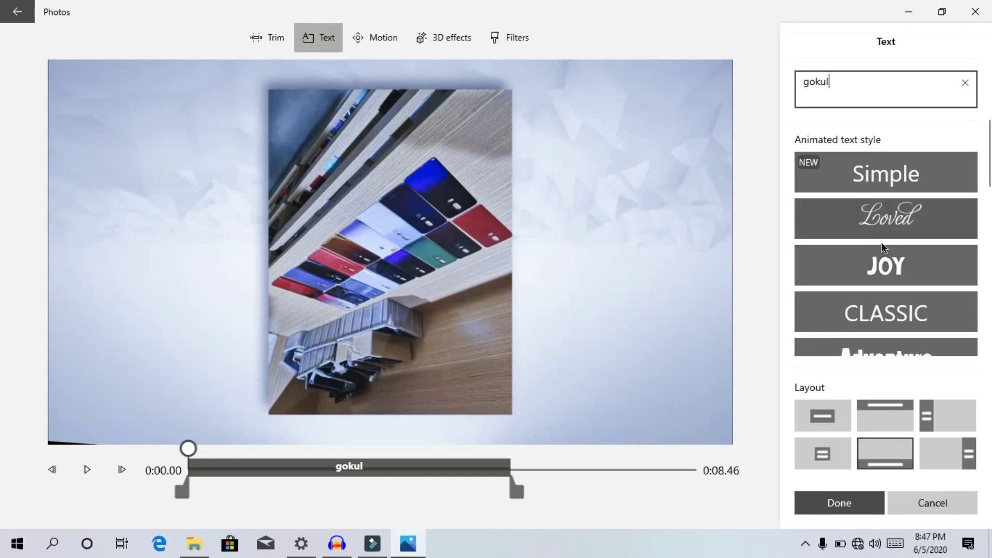
click(904, 171)
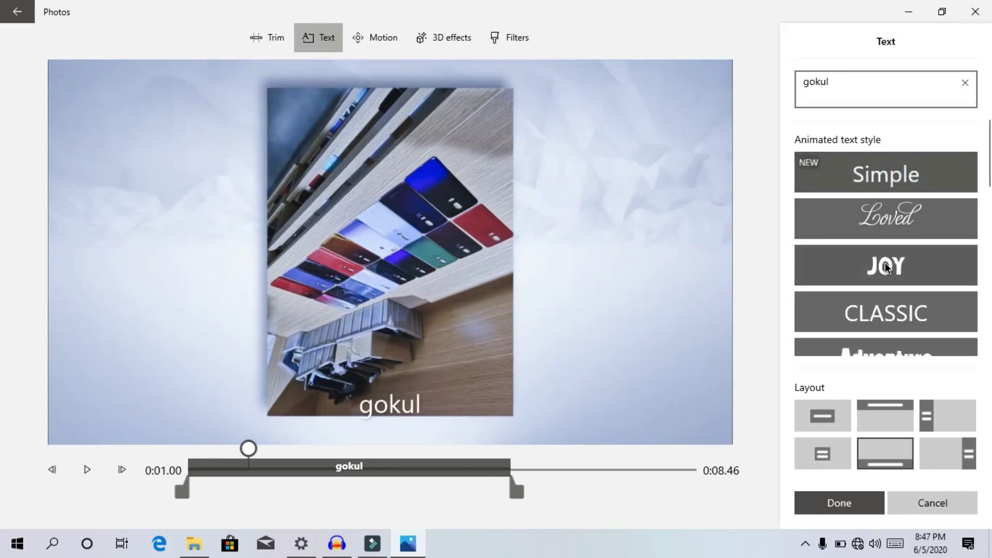
scroll(883, 243, down, 1)
click(883, 231)
scroll(892, 246, down, 1)
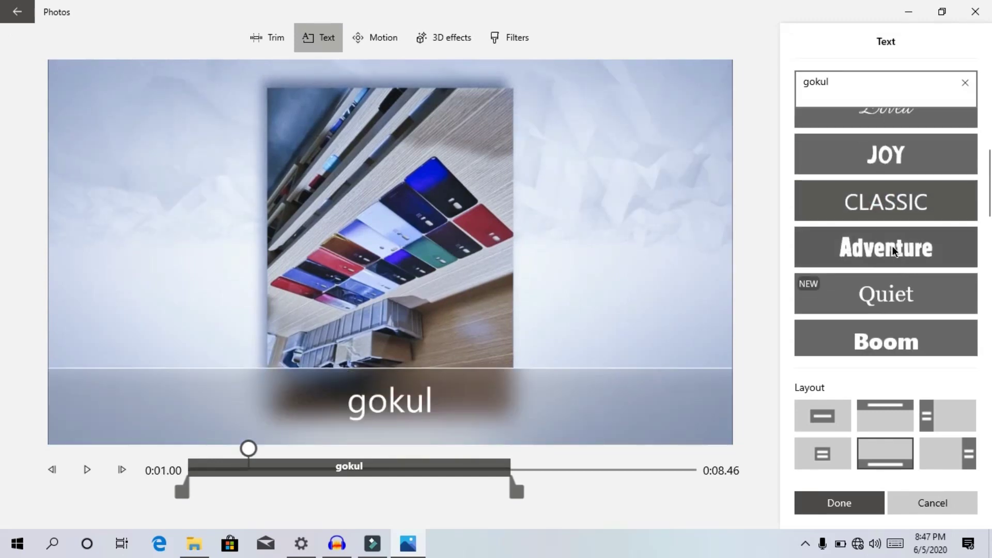
Replace the first clip's caption text with "simple one" and apply the text changes
drag(853, 88, 750, 89)
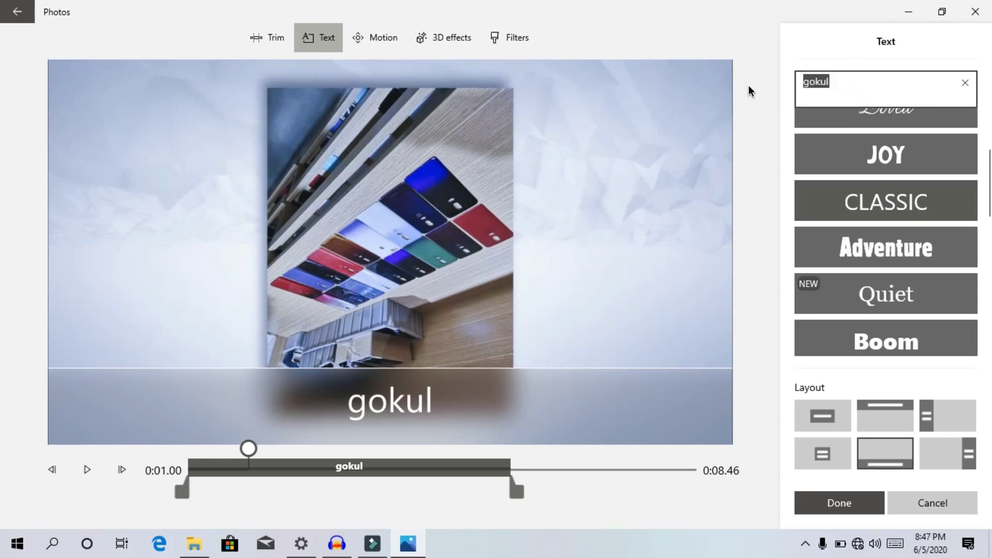
text(s)
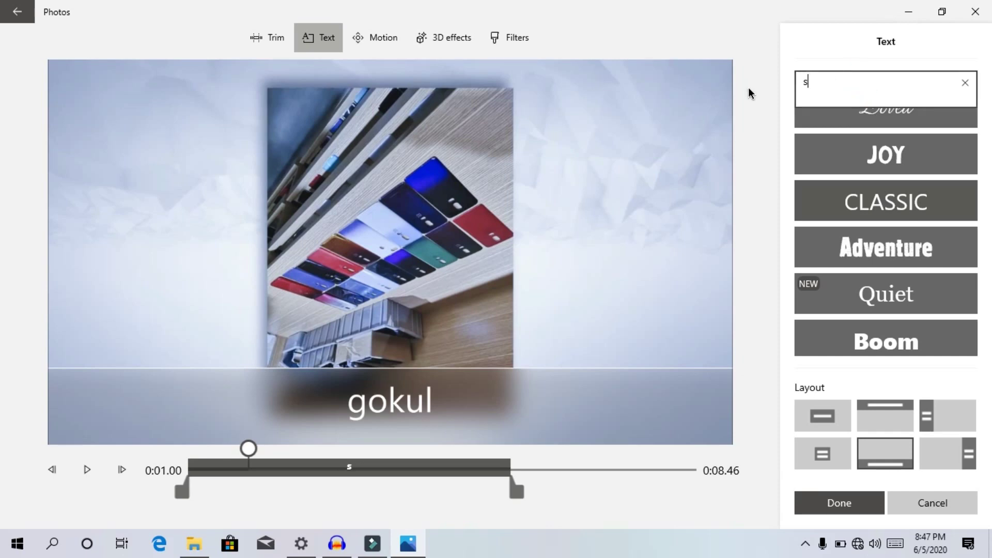
text(imple )
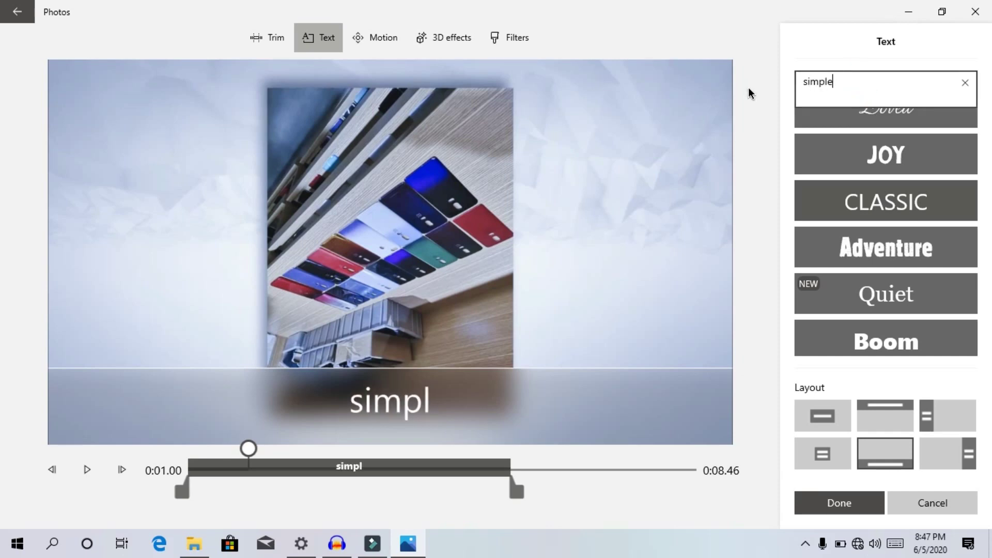
text(one)
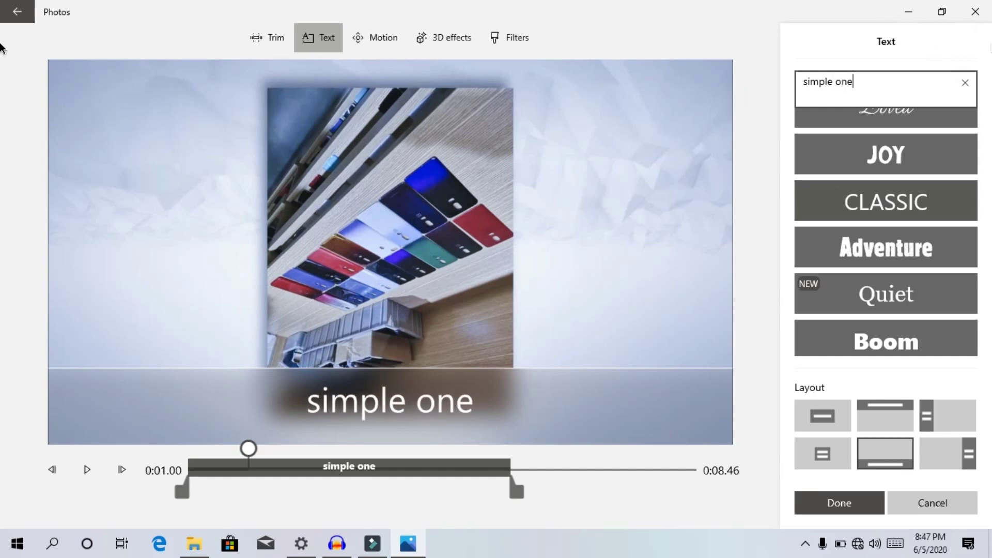
click(854, 497)
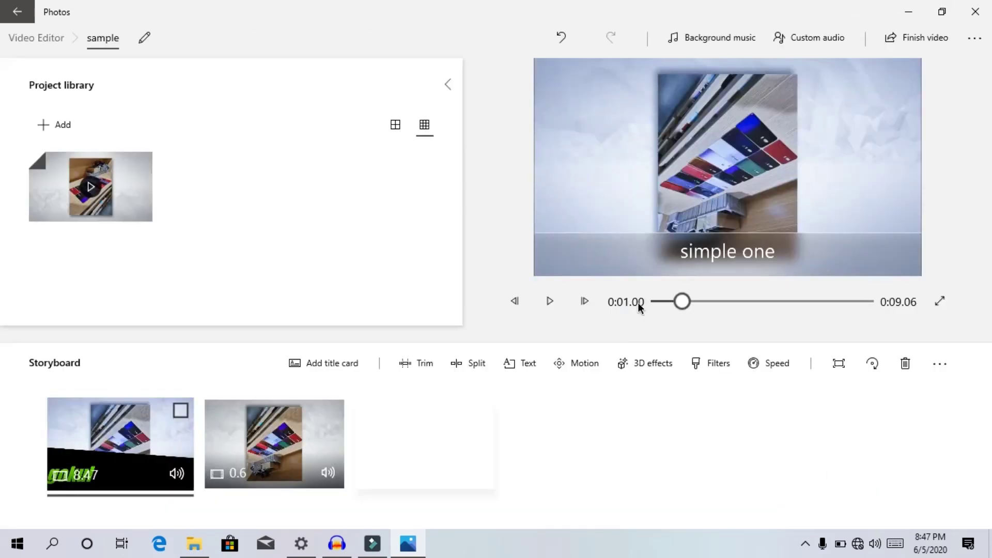
Play the whole edited video to check the new caption, replay its beginning, and pause it
click(550, 302)
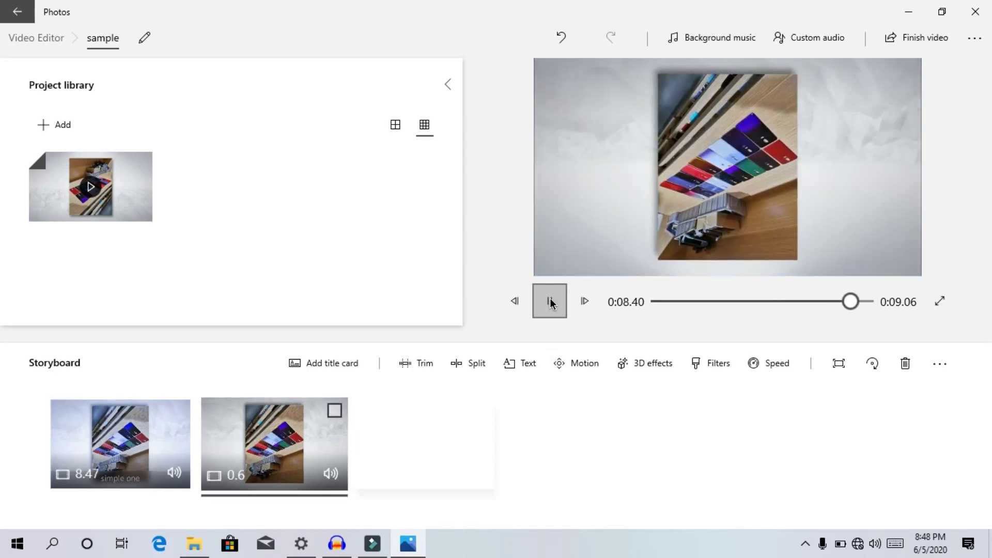
click(550, 302)
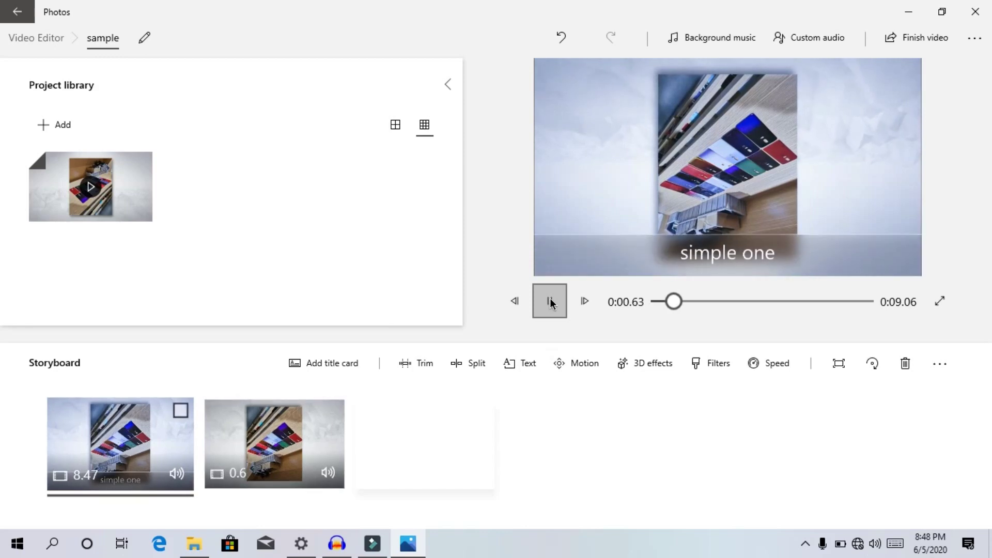
click(550, 301)
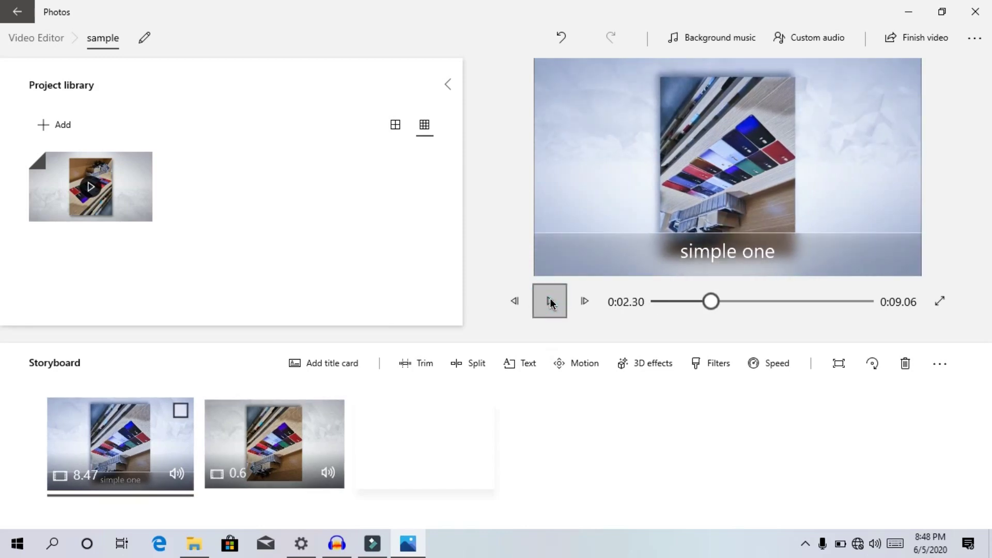
Export the finished video at High 1080p quality to the Desktop with the file name sample
click(925, 42)
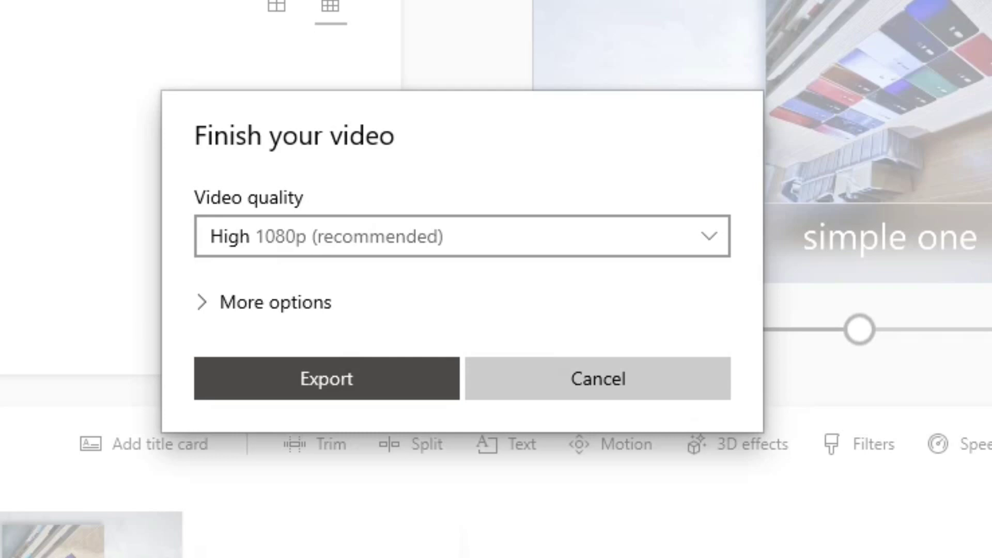
click(444, 235)
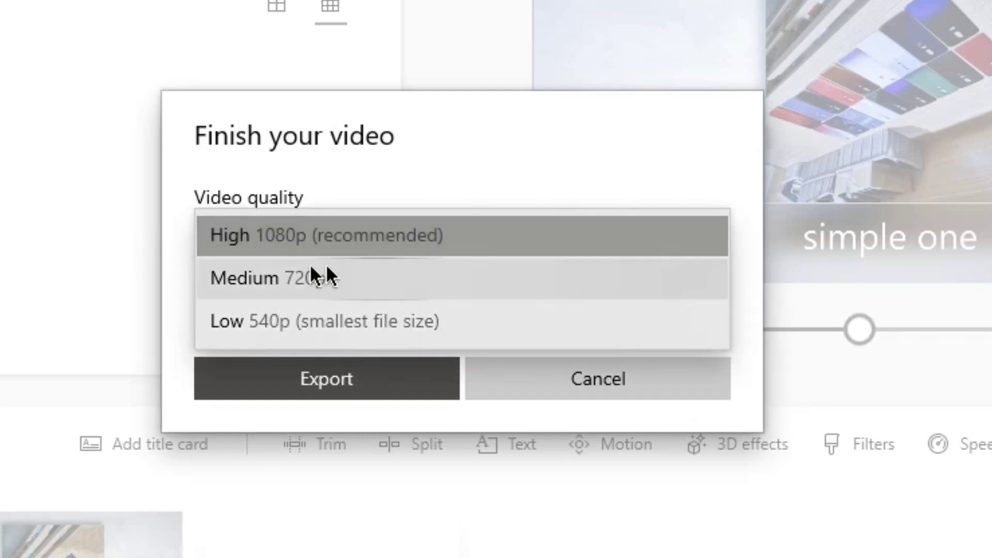
click(393, 235)
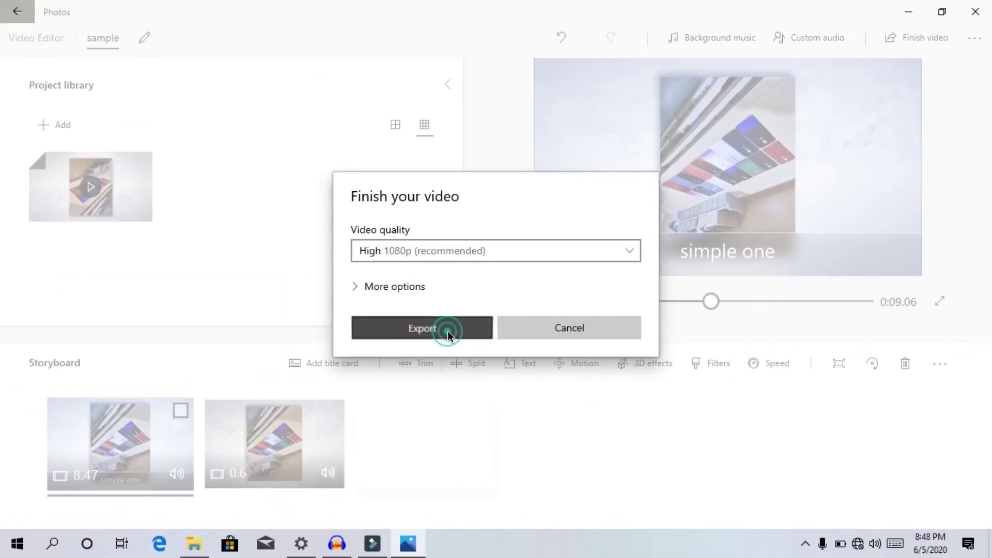
click(378, 386)
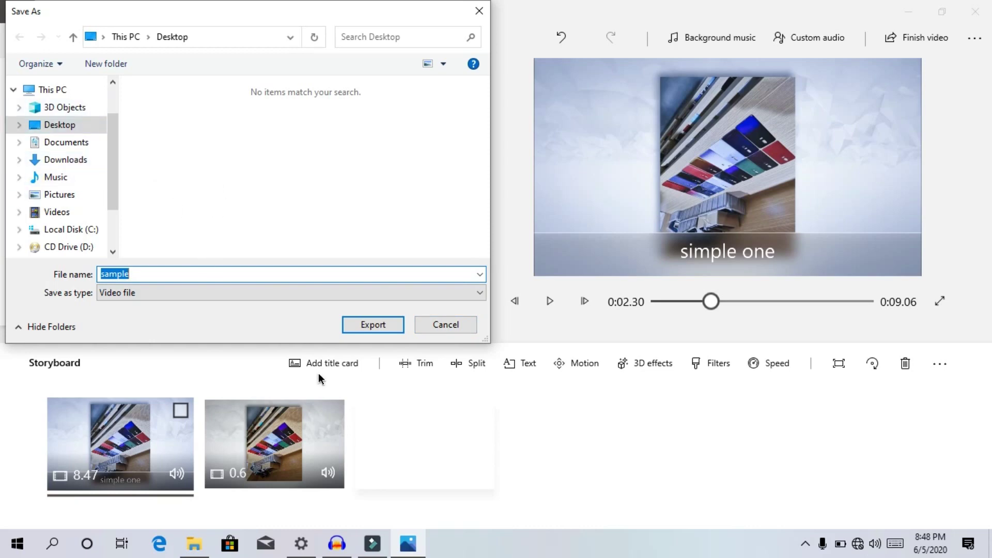
click(364, 330)
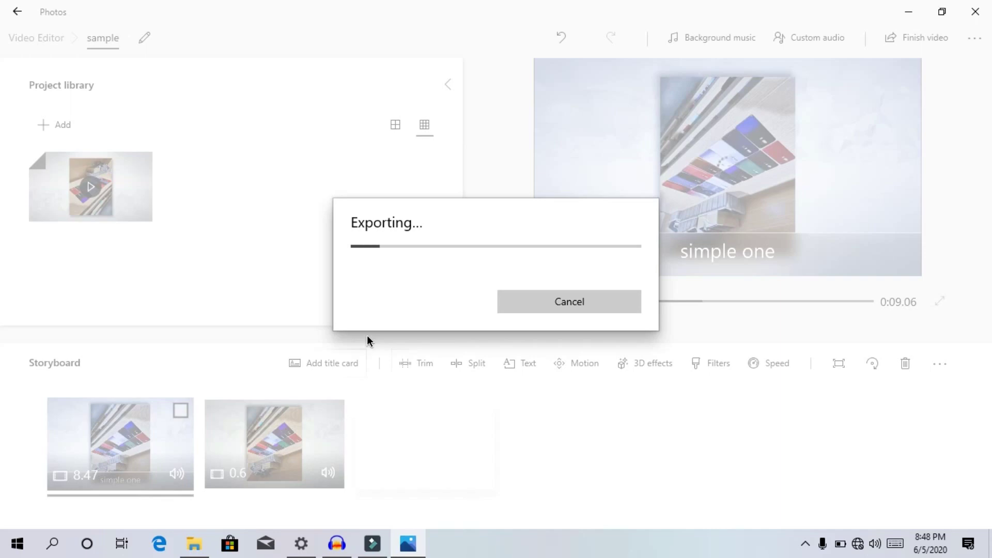
Minimize the video editor and close the extra Photos window to get to the exported file on the desktop
click(942, 11)
click(783, 36)
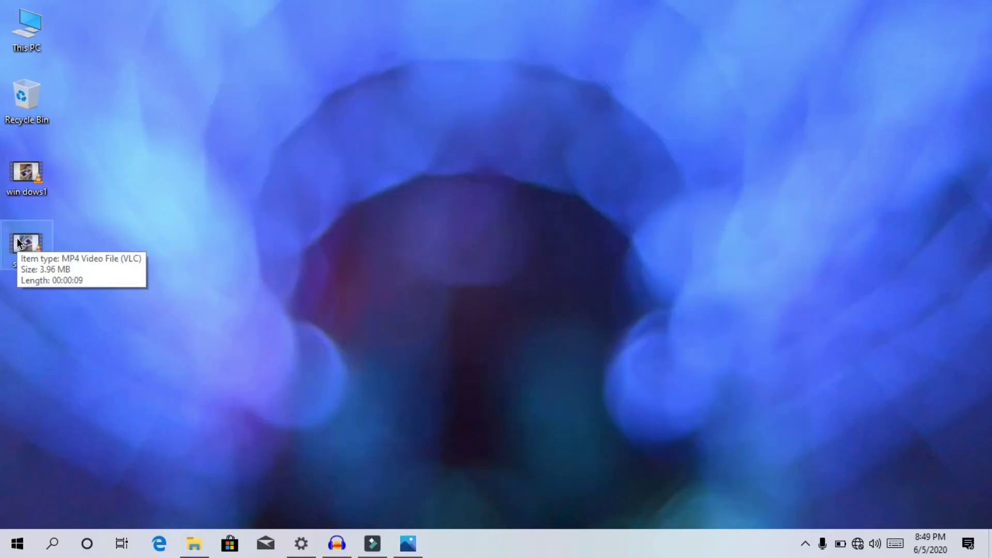
double_click(41, 243)
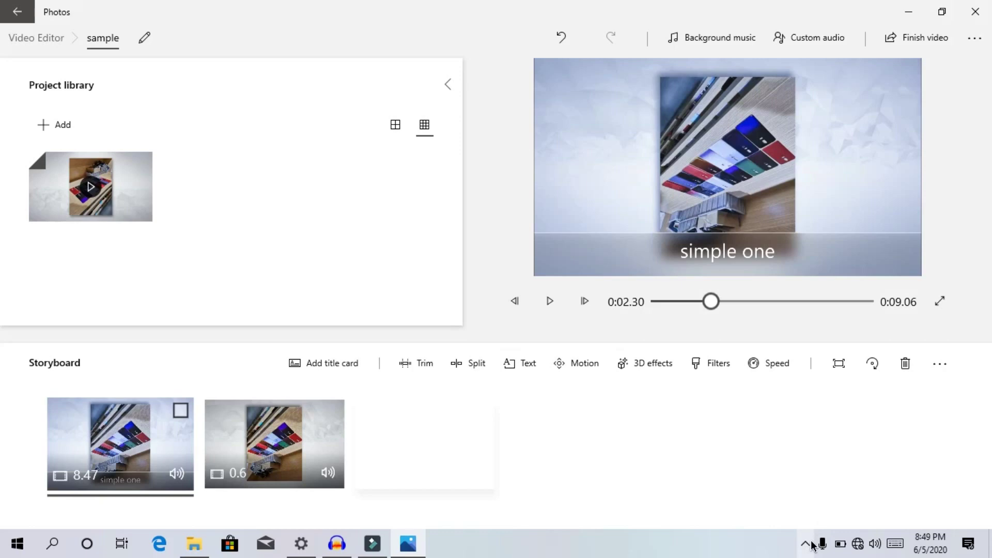
click(806, 544)
click(719, 504)
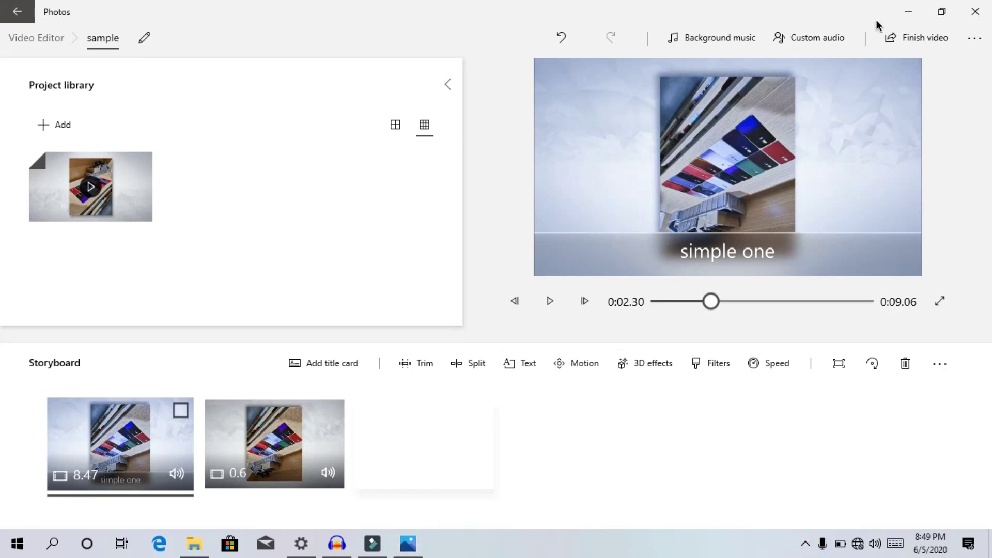
click(921, 8)
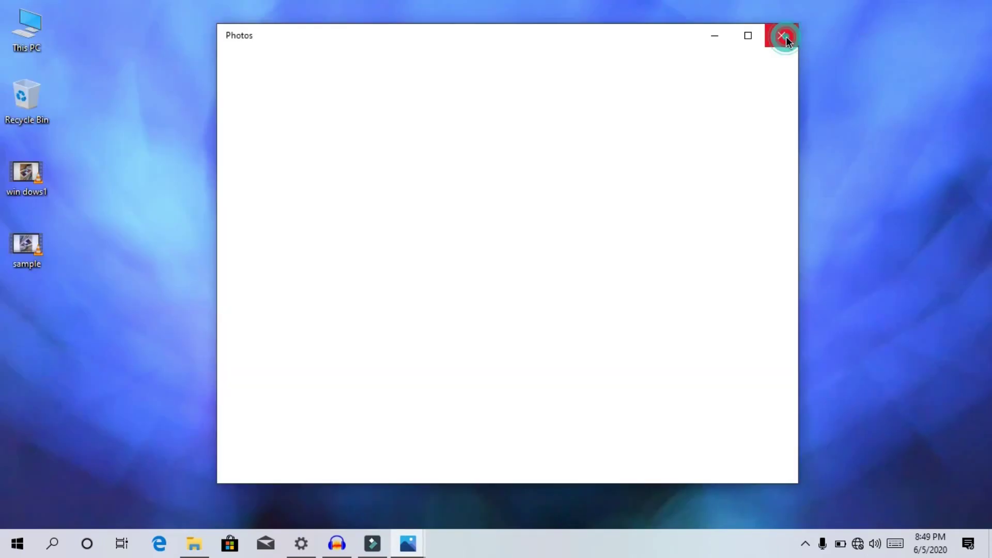
click(785, 35)
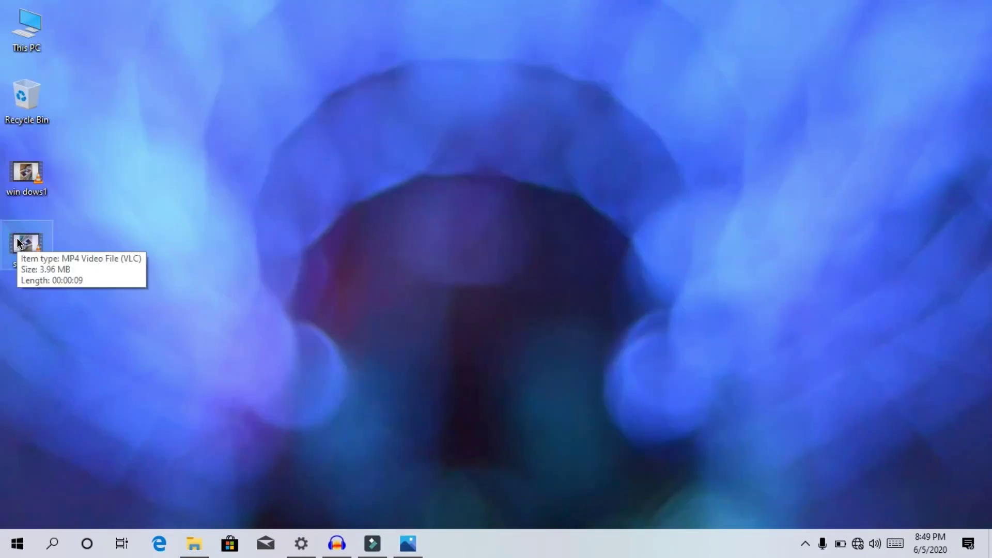
Play the exported sample video from the desktop in VLC media player, leave full screen, and close the player
double_click(39, 239)
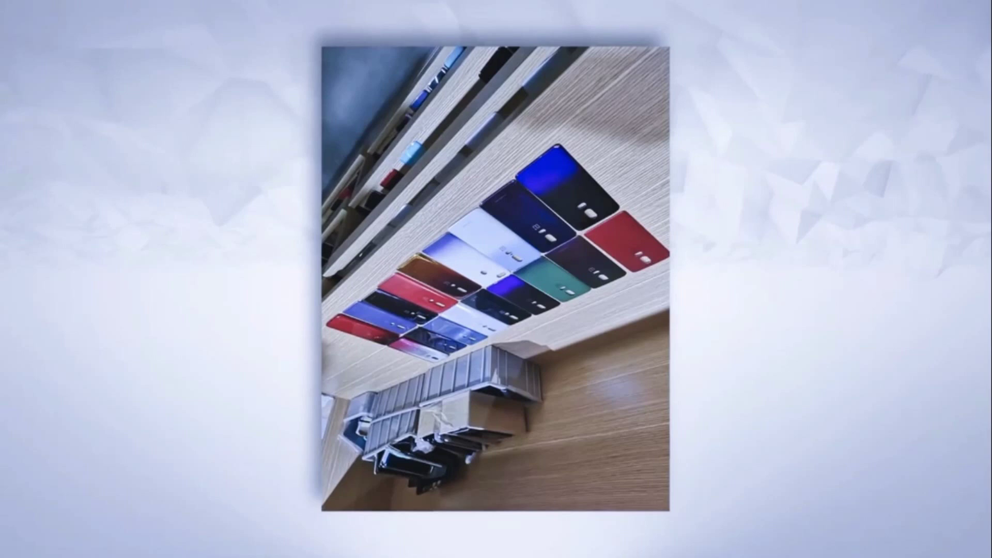
double_click(644, 404)
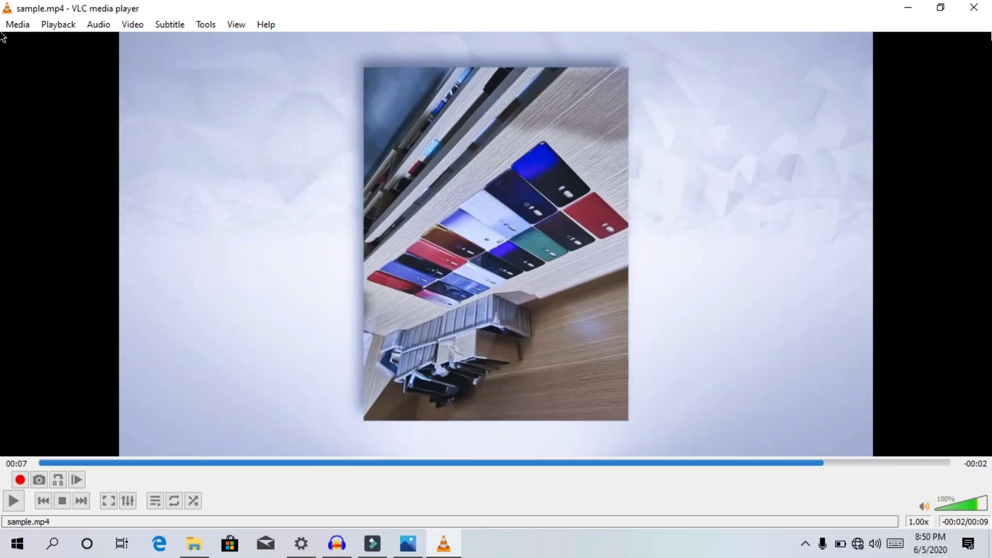
click(974, 7)
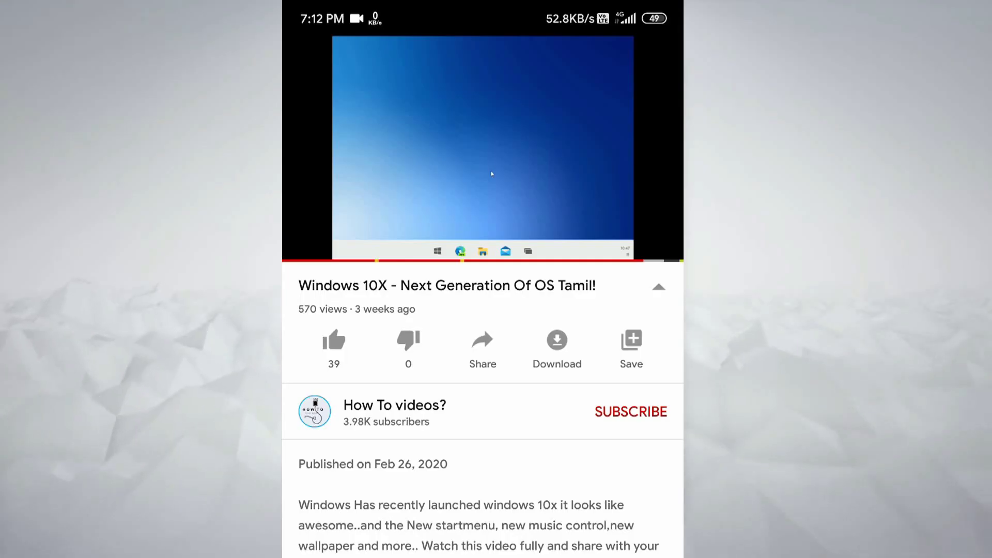
Like the Windows 10X video on YouTube and subscribe to the How To videos? channel with notifications set to All
click(333, 340)
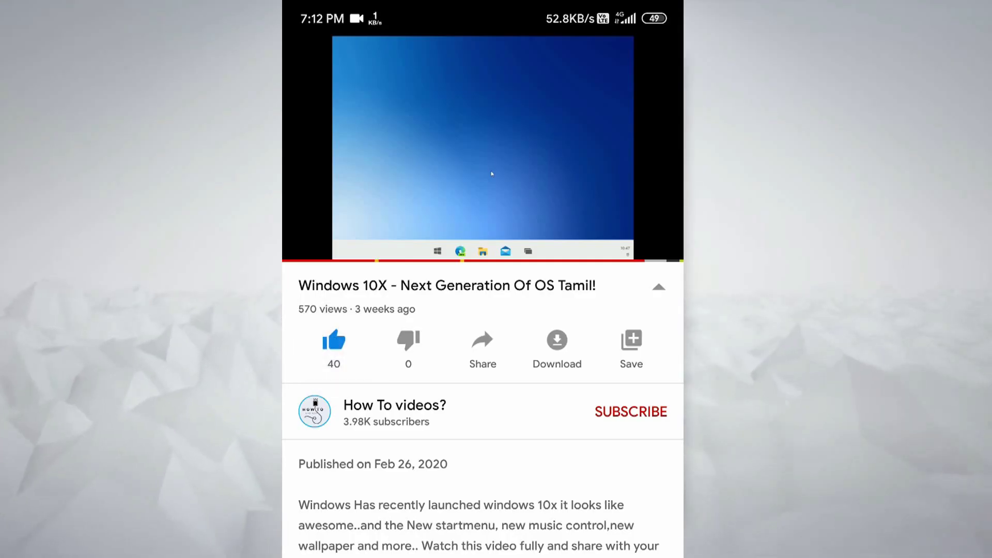
click(628, 411)
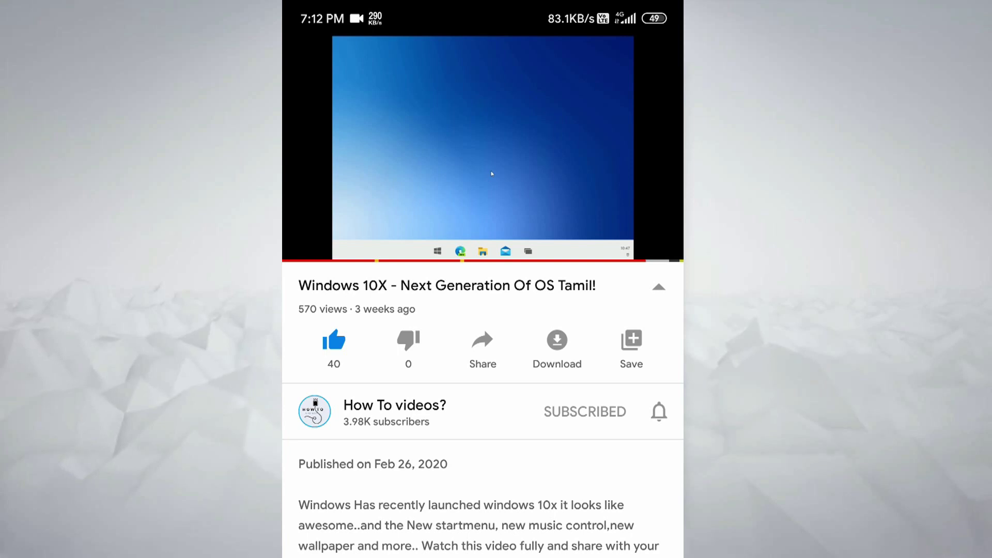
click(659, 412)
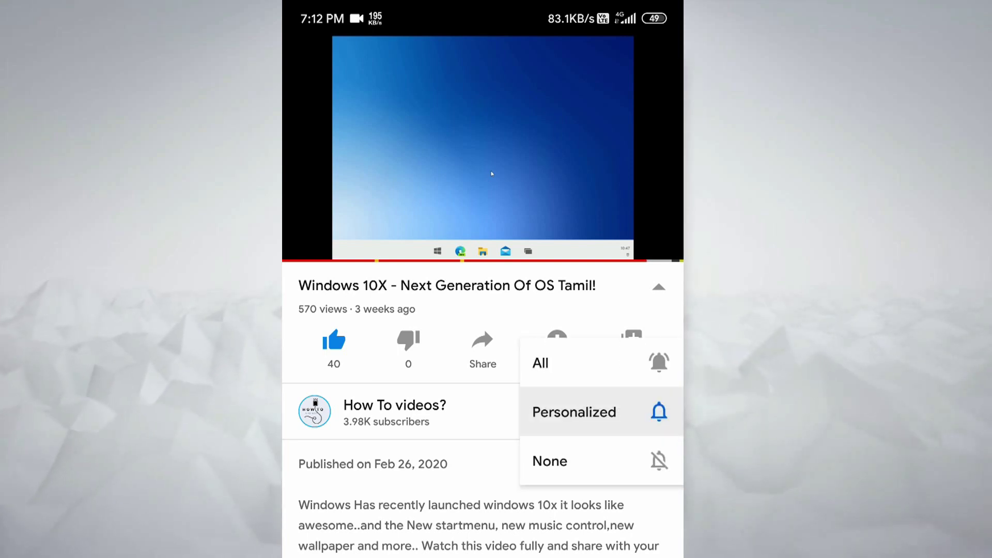
click(652, 362)
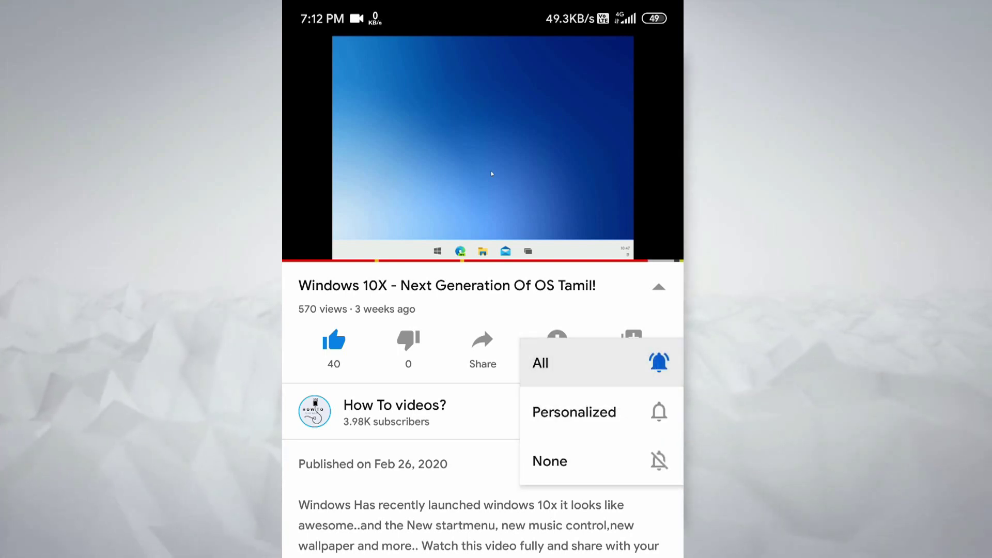